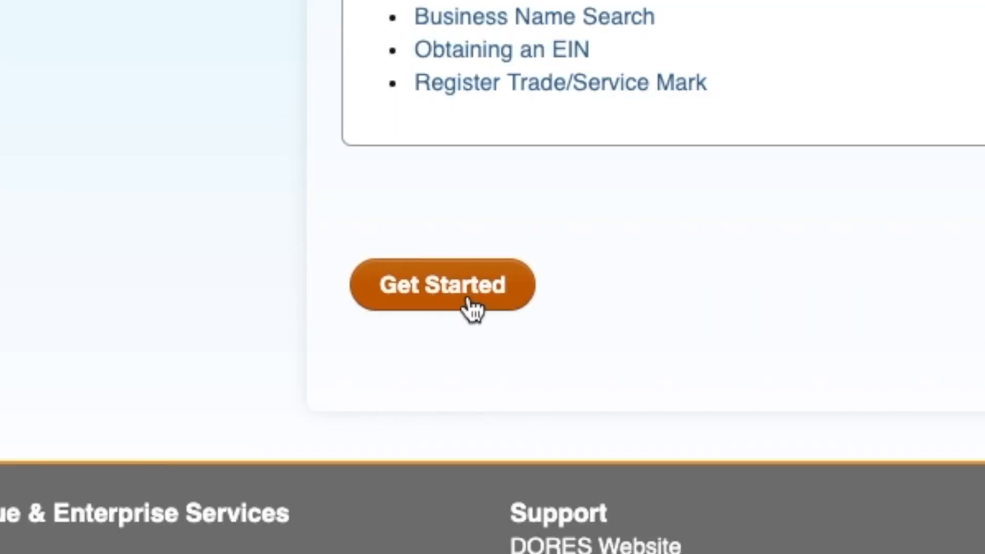
Step: Begin an NJ Domestic Limited Liability Company filing and check availability of 'Joe's Music Studio'
left_click(468, 300)
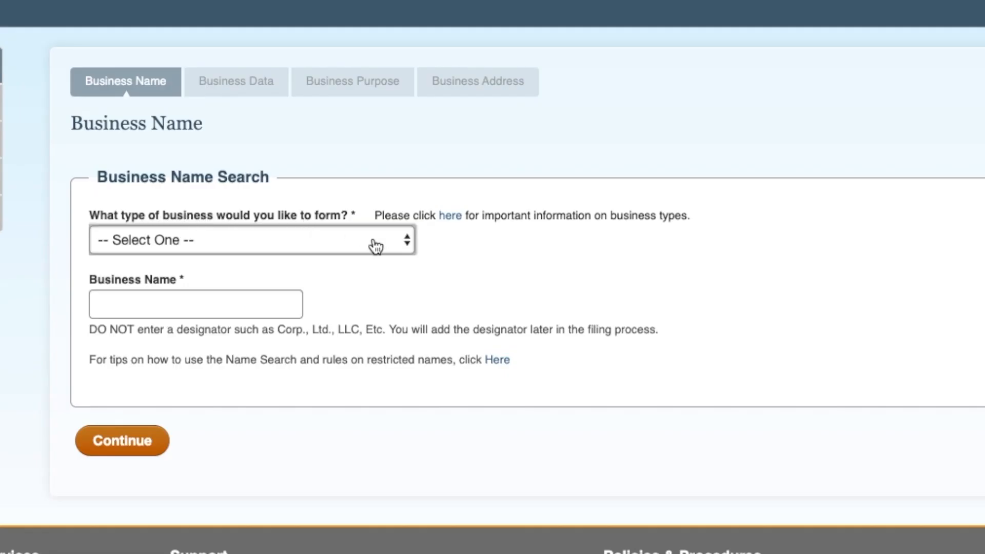
left_click(343, 236)
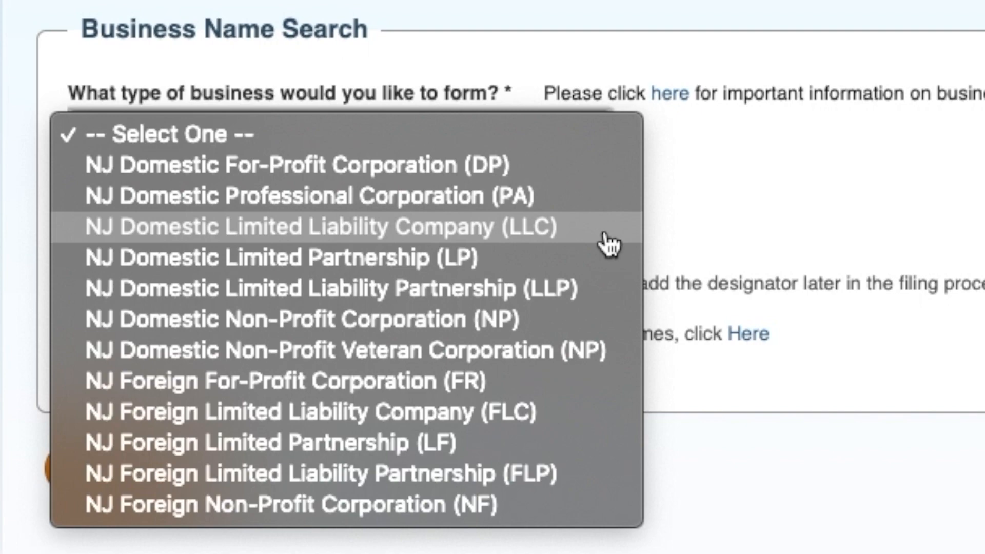
left_click(605, 235)
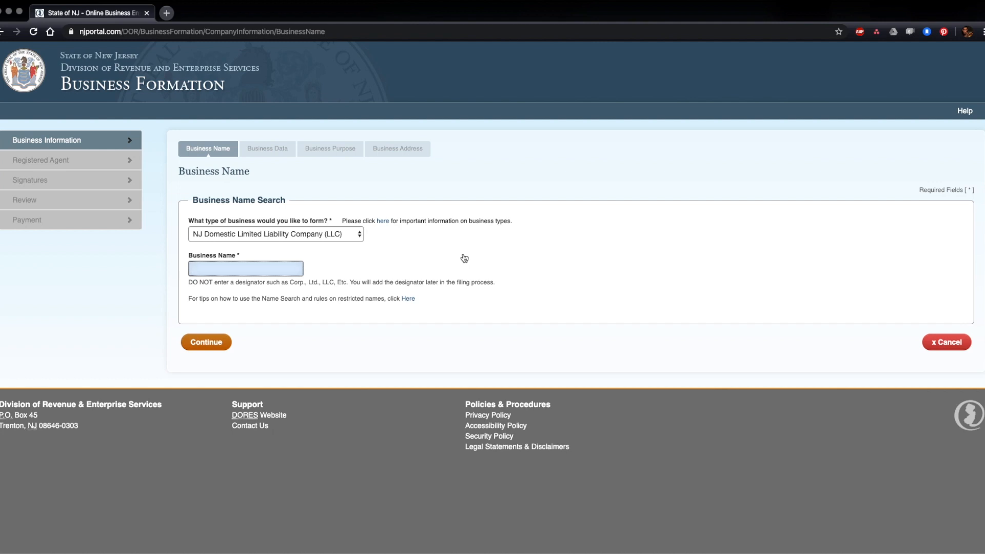
type("Joe's Music Studio")
left_click(205, 345)
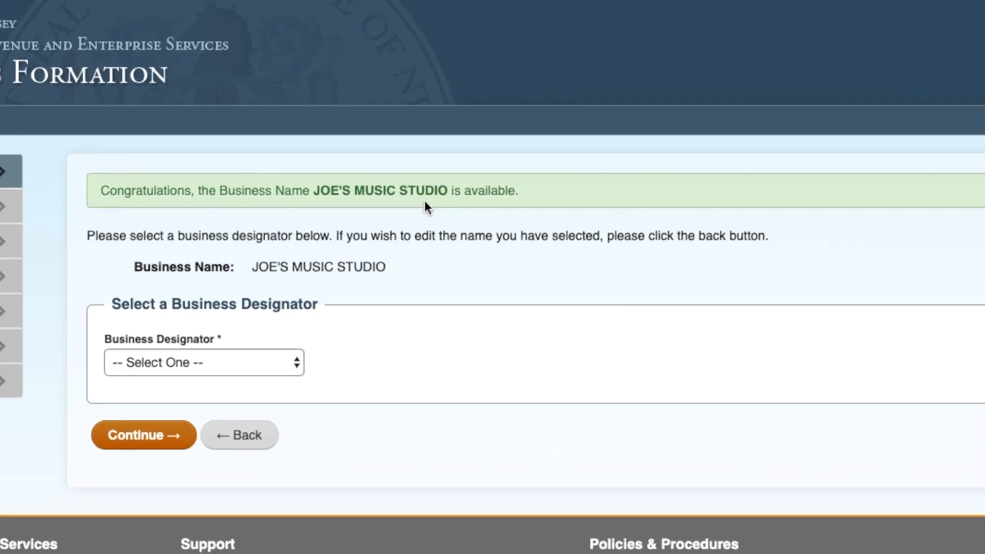
Step: Choose LLC as the business designator, making the name JOE'S MUSIC STUDIO LLC, and continue
left_click(295, 362)
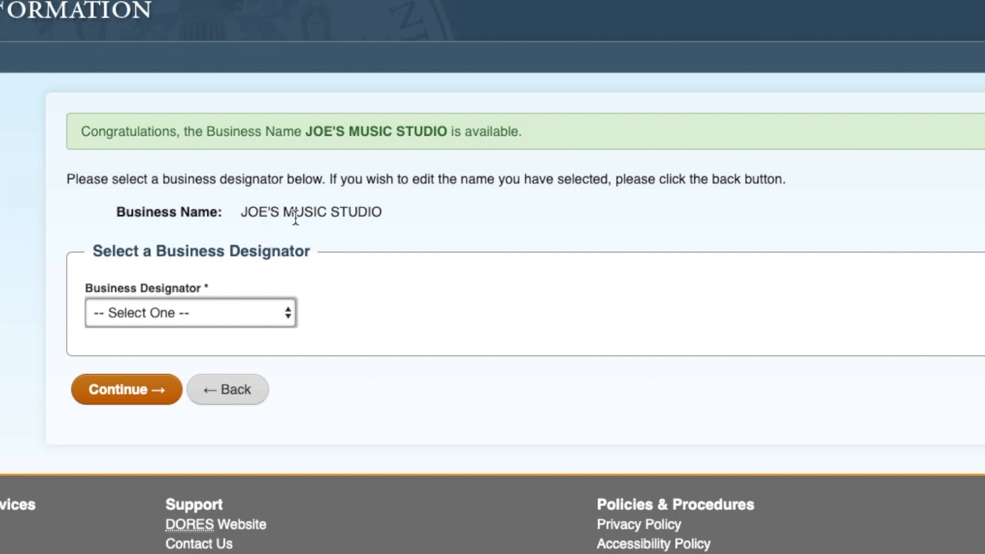
left_click(261, 314)
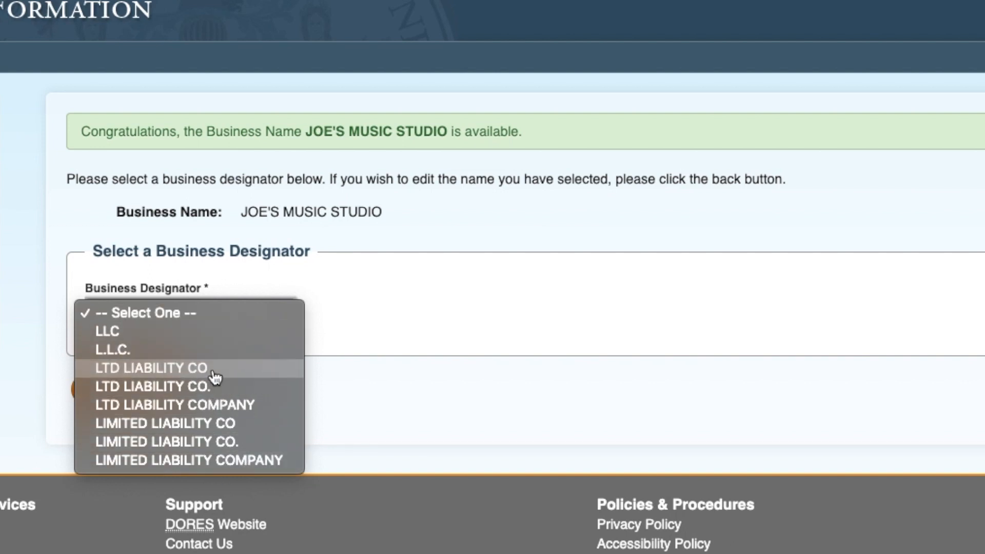
left_click(218, 338)
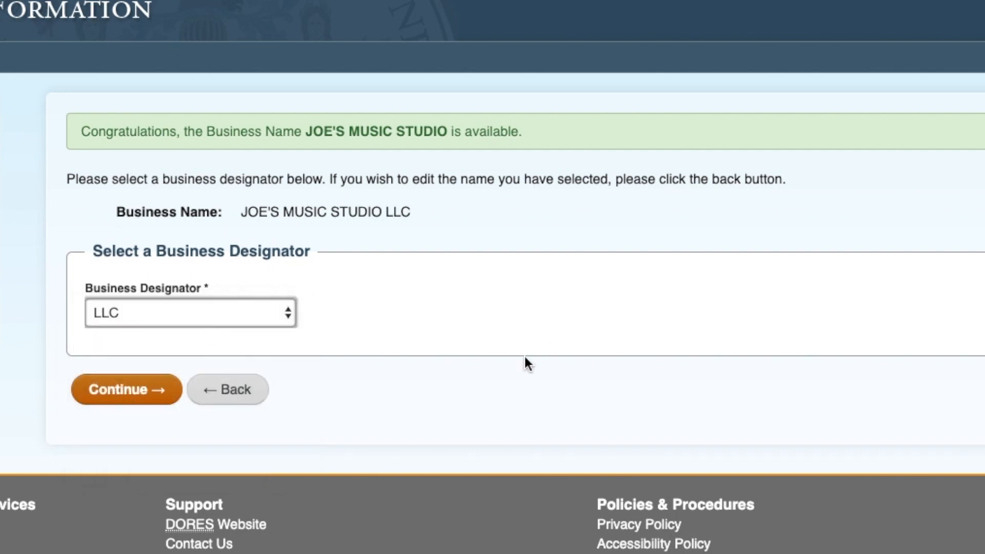
left_click(120, 394)
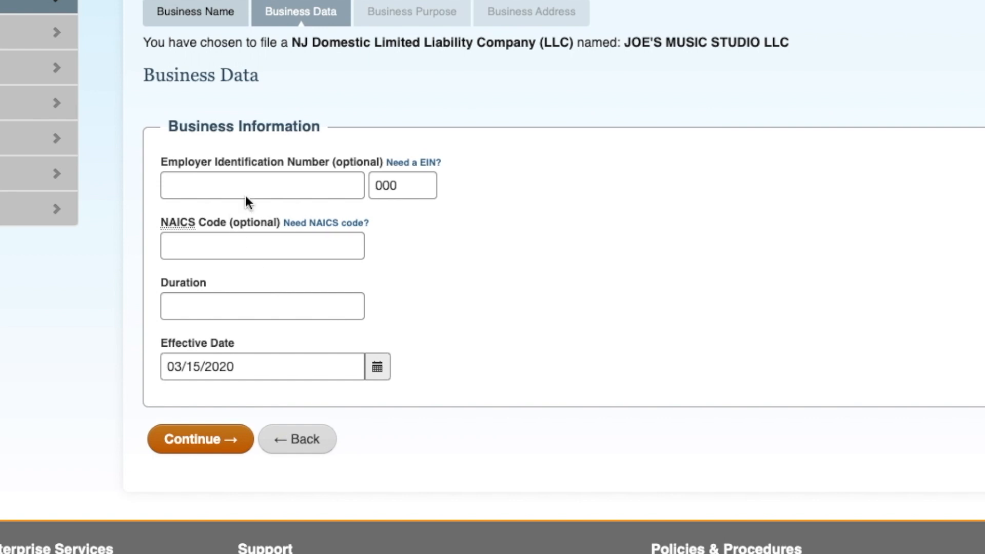
left_click(339, 306)
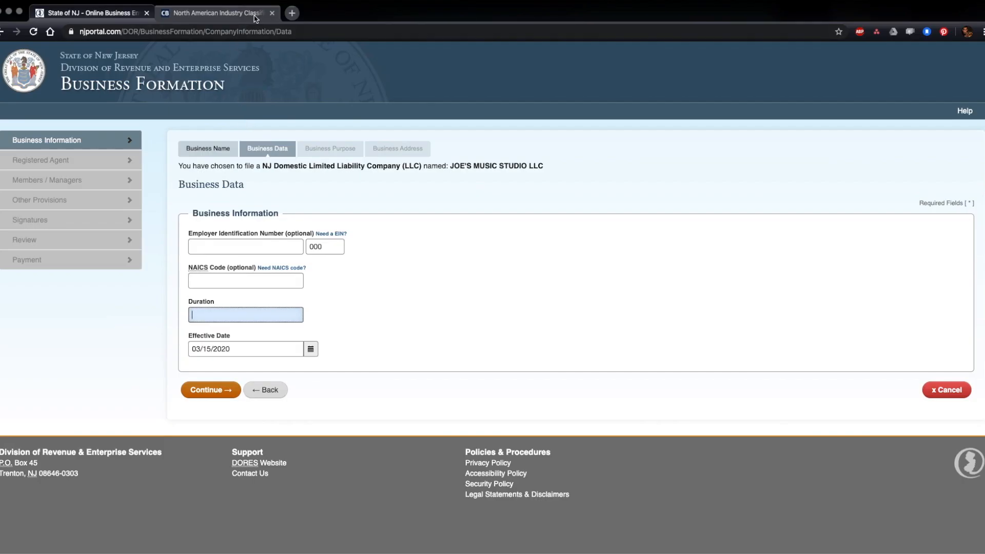
Step: Run a 2017 NAICS keyword search for 'music' on the Census.gov lookup page
left_click(255, 19)
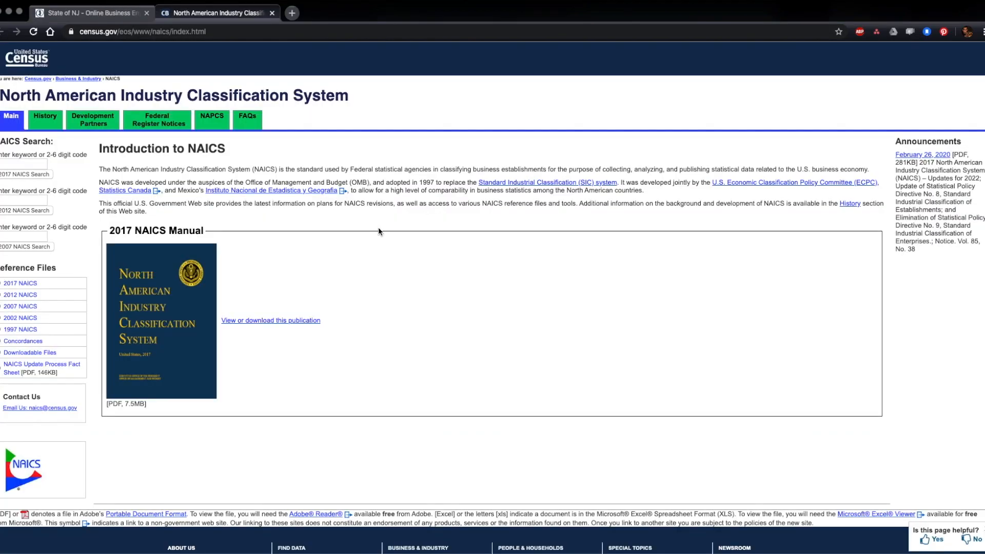
left_click_drag(26, 96, 258, 102)
left_click(289, 102)
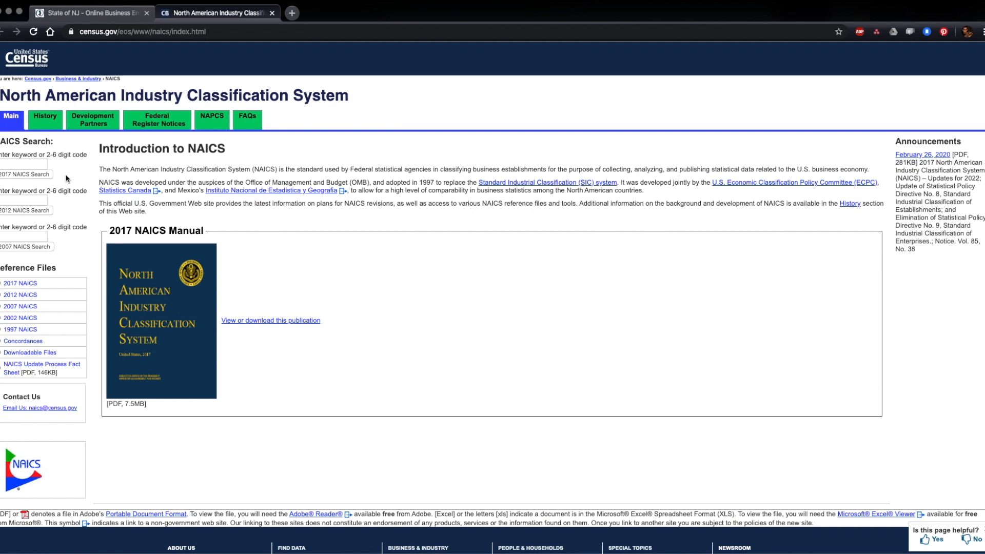
left_click(38, 163)
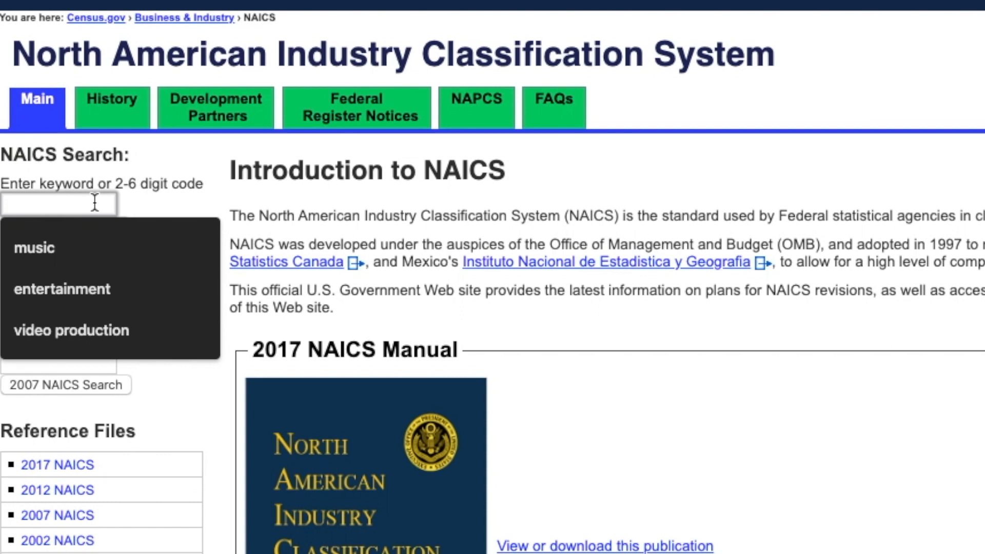
type("music")
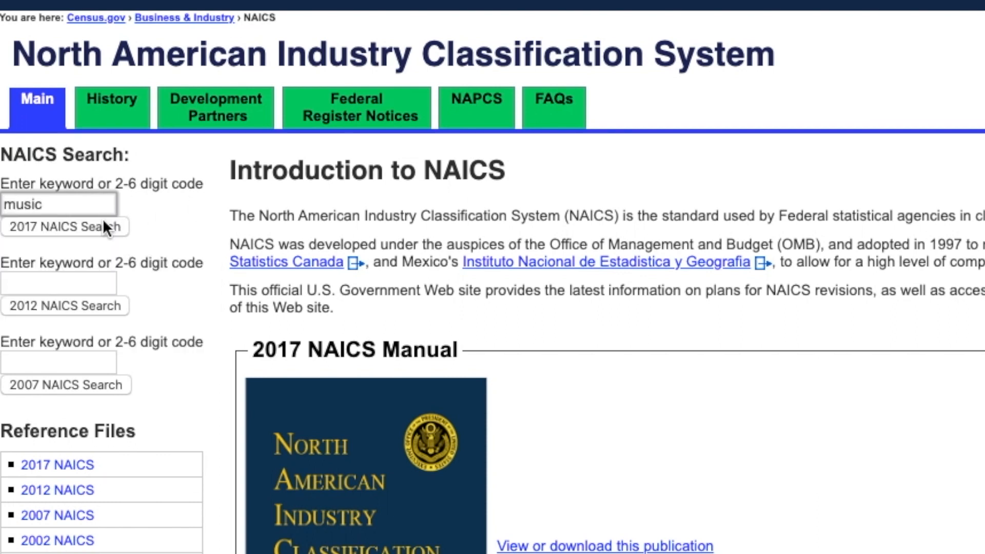
left_click(101, 226)
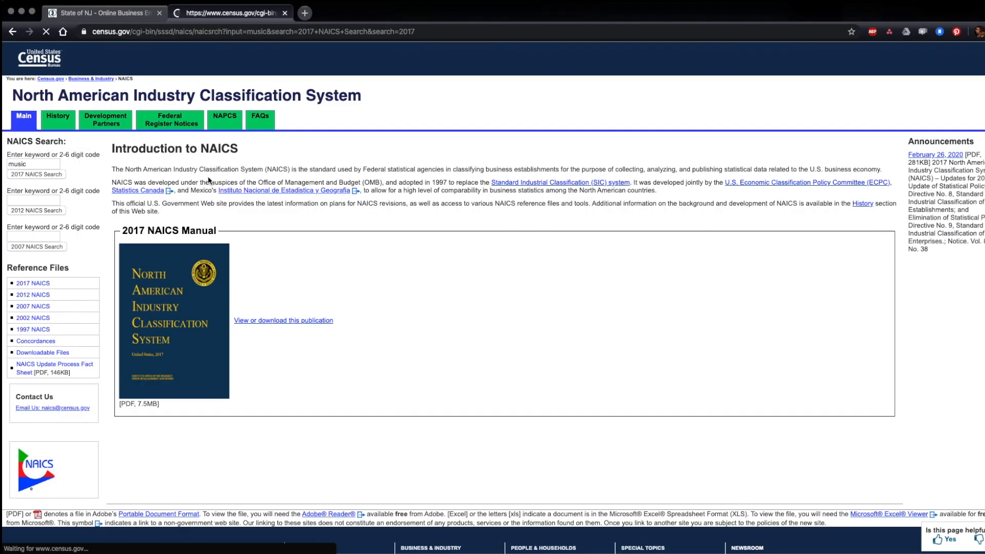
Step: Copy NAICS code 512250 from the search results and return to the NJ filing
scroll(261, 318, "down", 2)
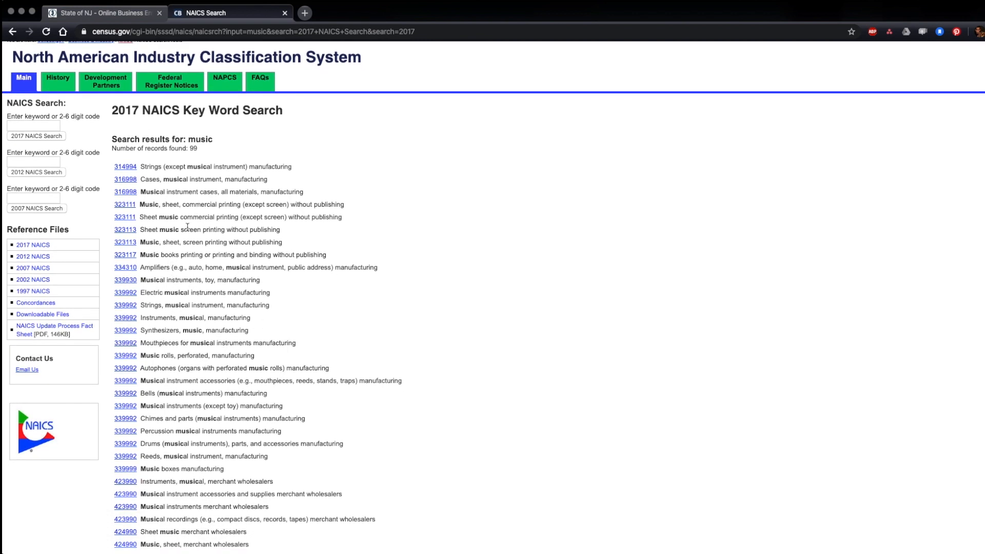
scroll(181, 328, "down", 2)
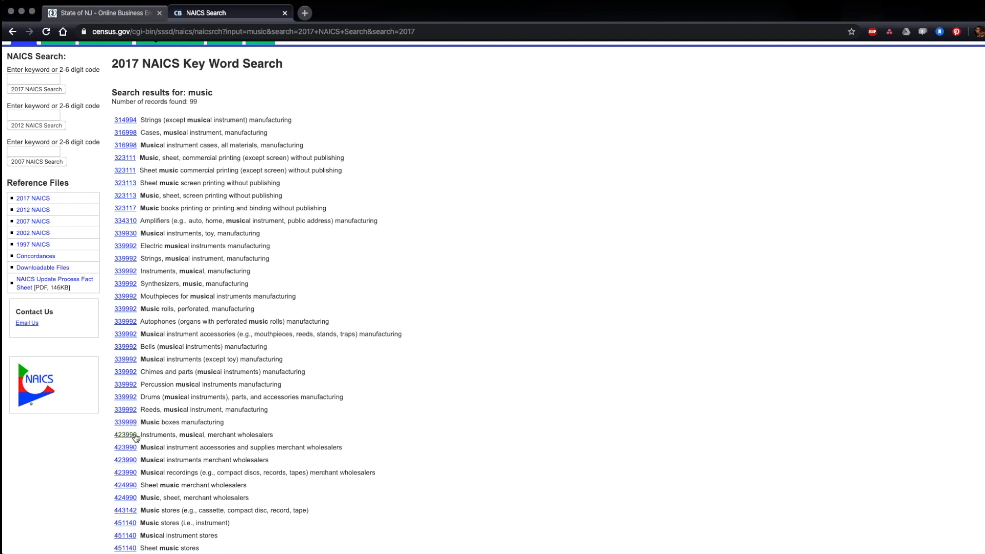
scroll(137, 434, "down", 5)
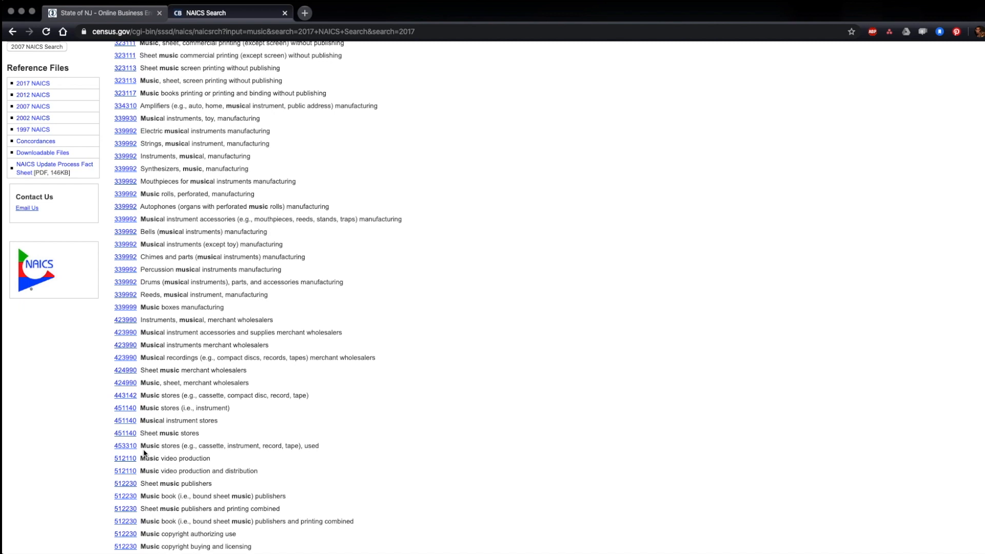
scroll(144, 452, "down", 2)
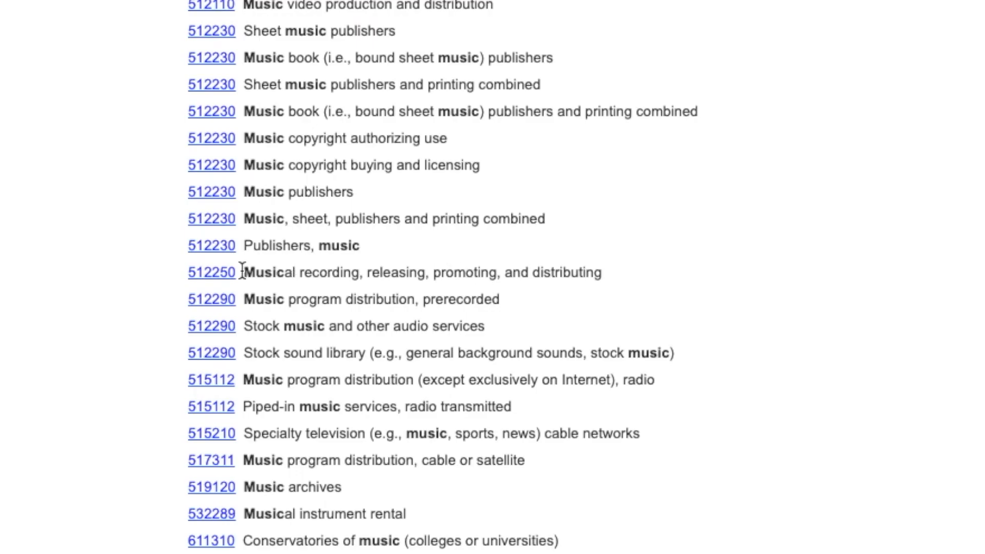
left_click_drag(242, 271, 186, 272)
key("ctrl+c")
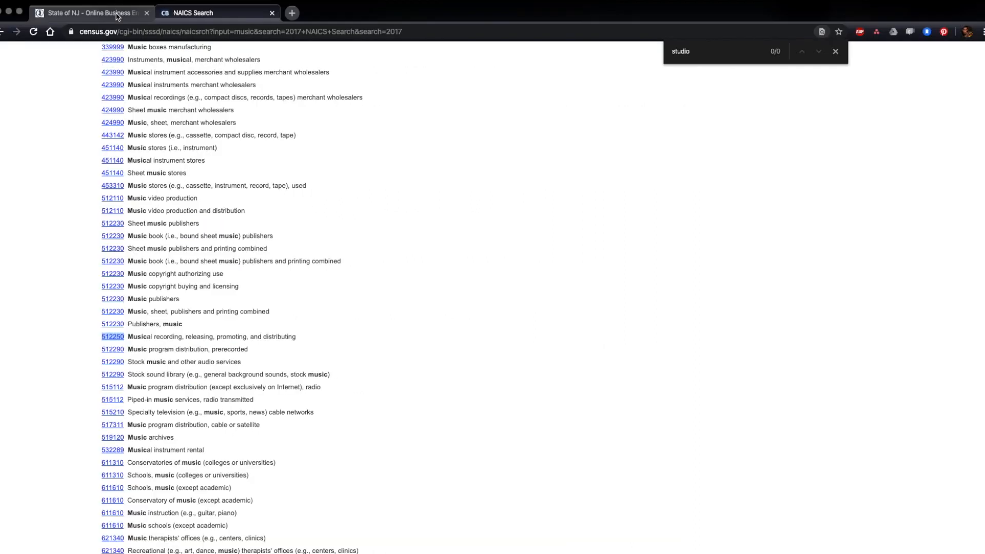
left_click(835, 52)
Step: Paste NAICS code 512250 into the NAICS Code field
left_click(123, 16)
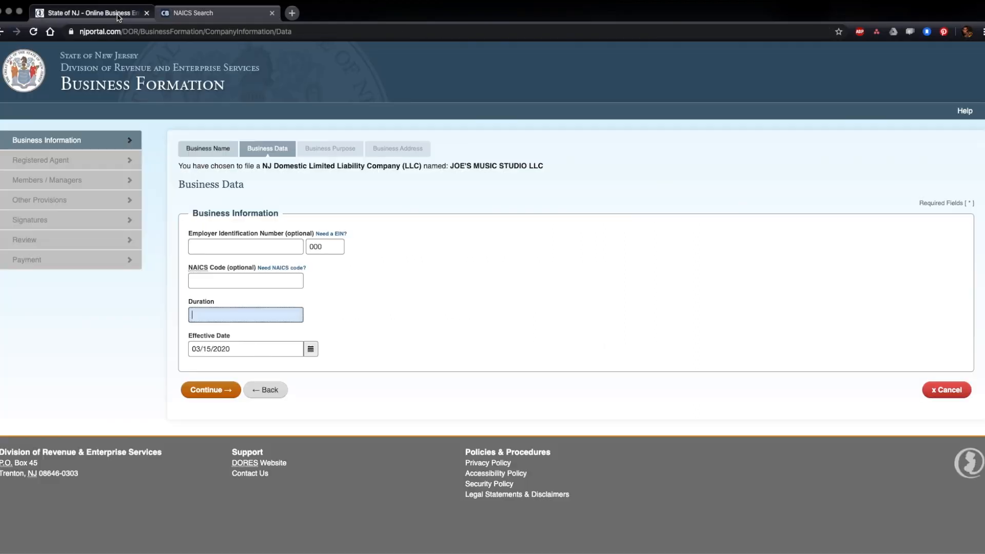
left_click(245, 283)
key("ctrl+v")
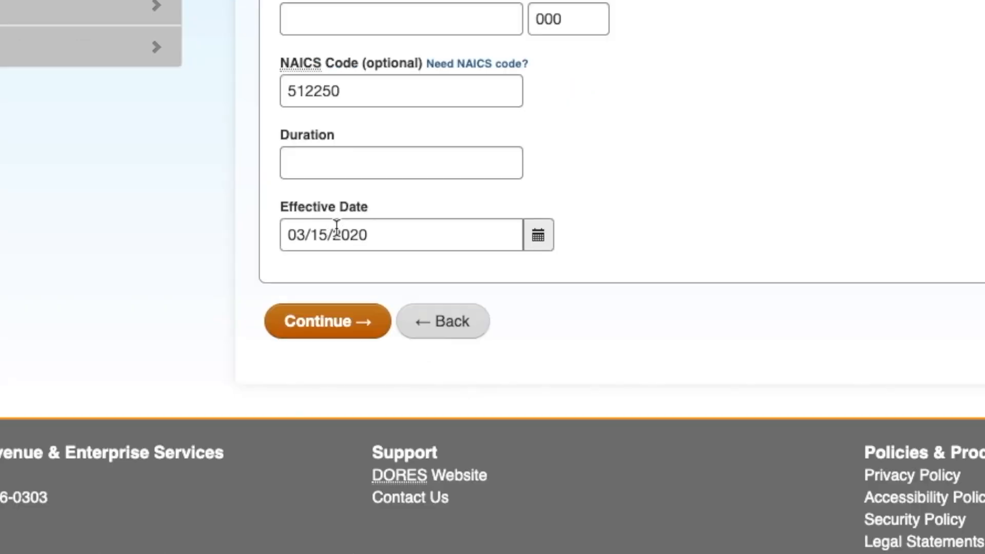
Step: Set the effective date to March 15, 2020 and submit the business data
mouse_move(400, 231)
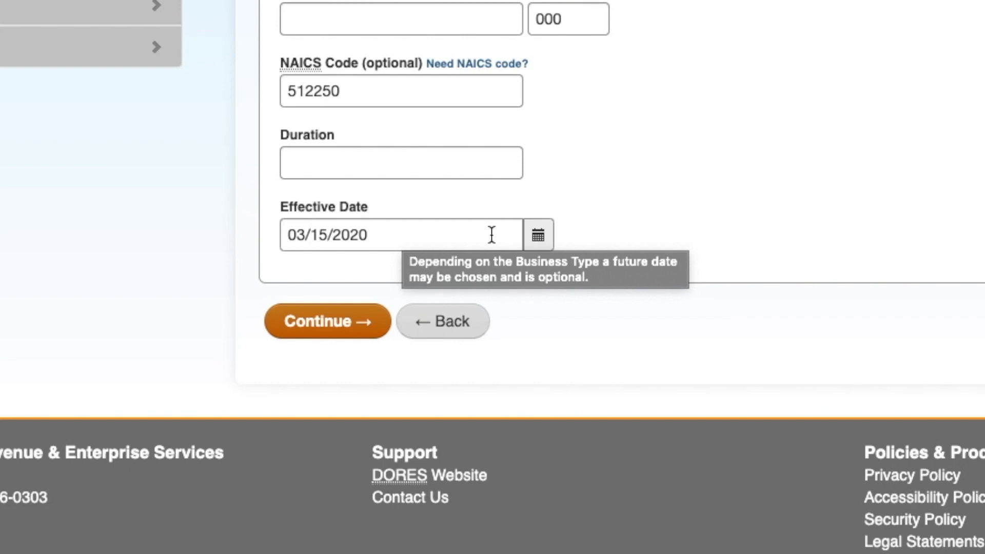
left_click(538, 236)
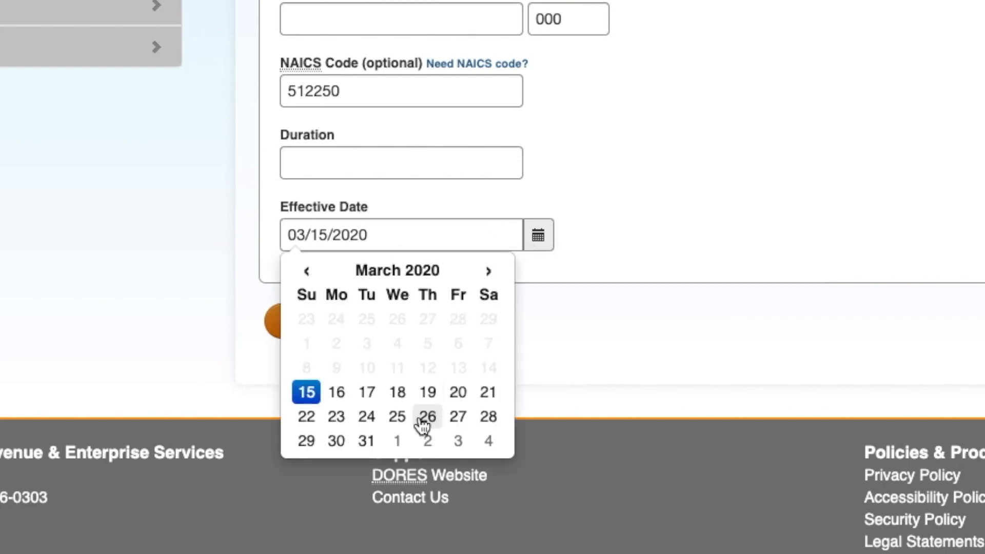
left_click(490, 274)
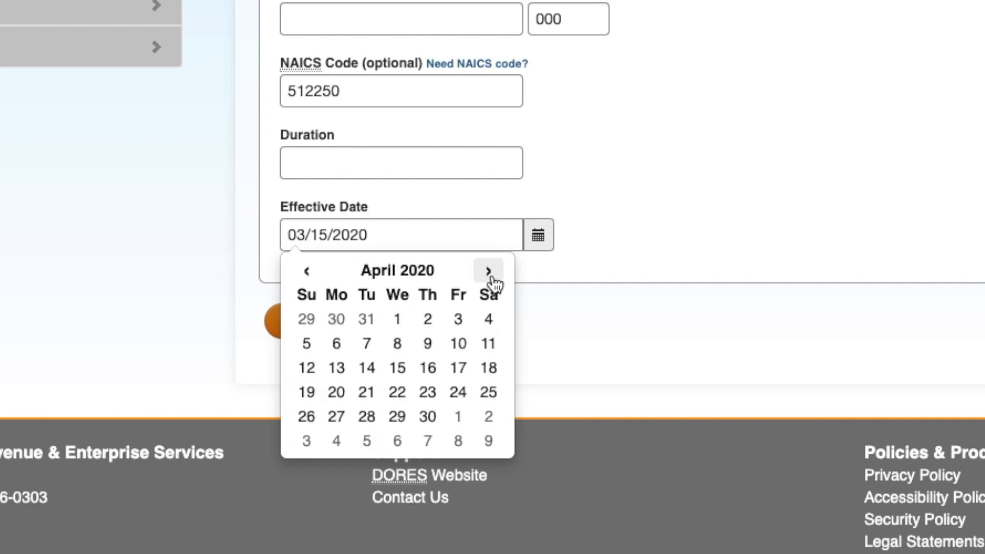
left_click(398, 369)
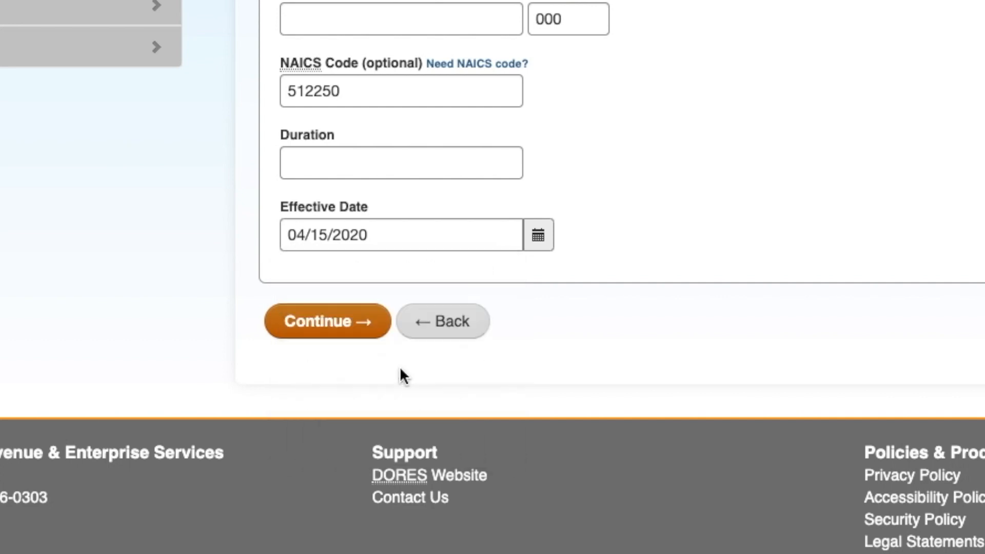
left_click(546, 247)
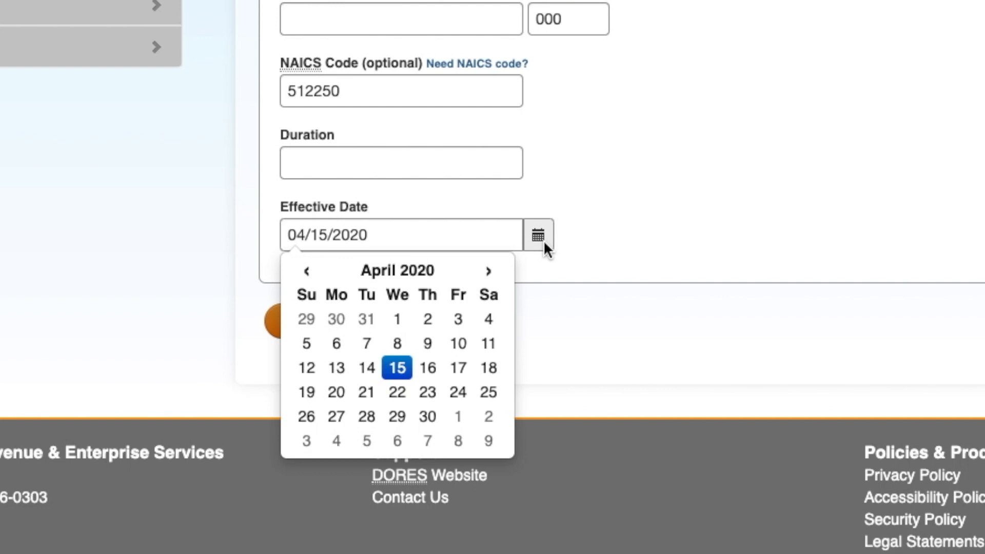
left_click(307, 271)
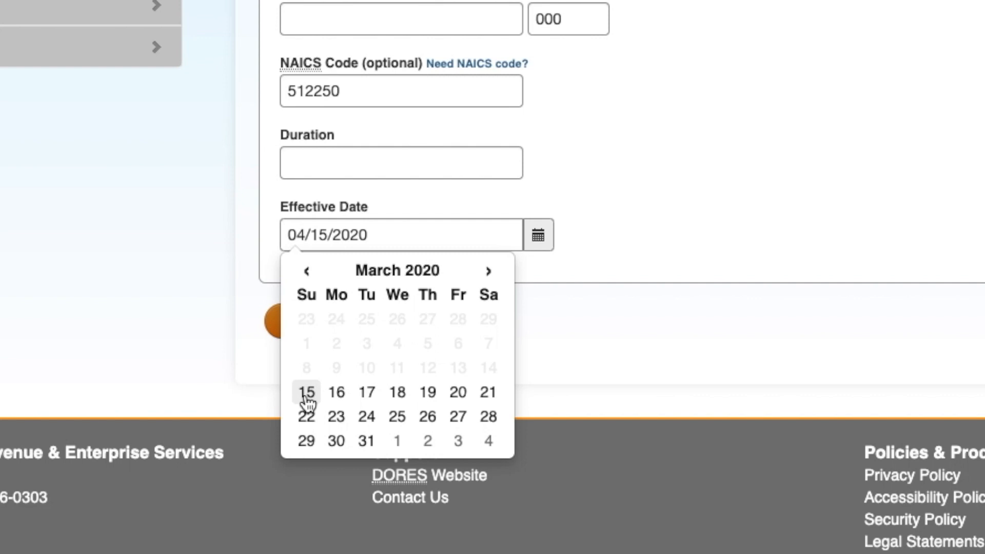
left_click(307, 393)
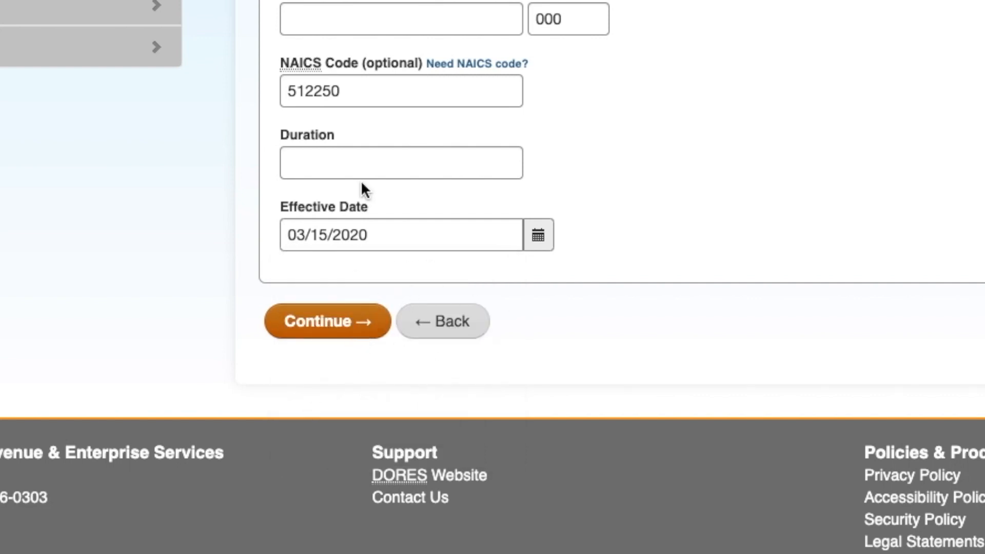
left_click(342, 329)
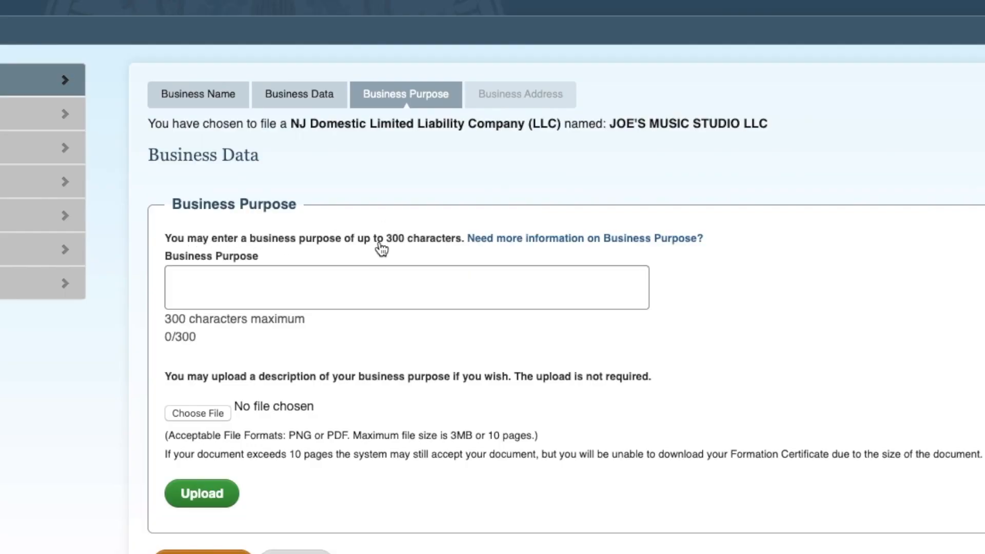
Step: Enter the business purpose 'Musical recording, releasing, promoting, and distributing.' and continue
left_click(283, 285)
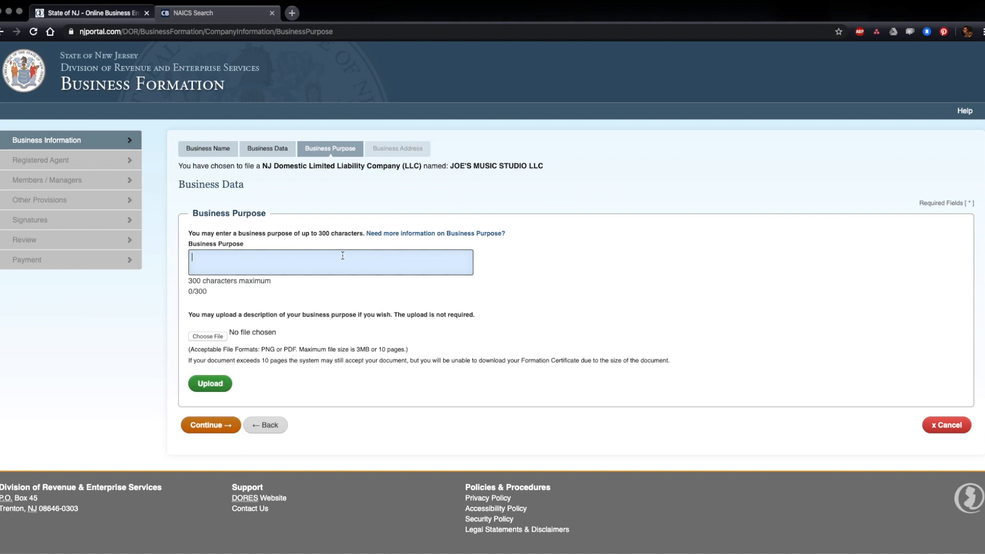
type("Musical recording, releasing, promoting, and distributing.")
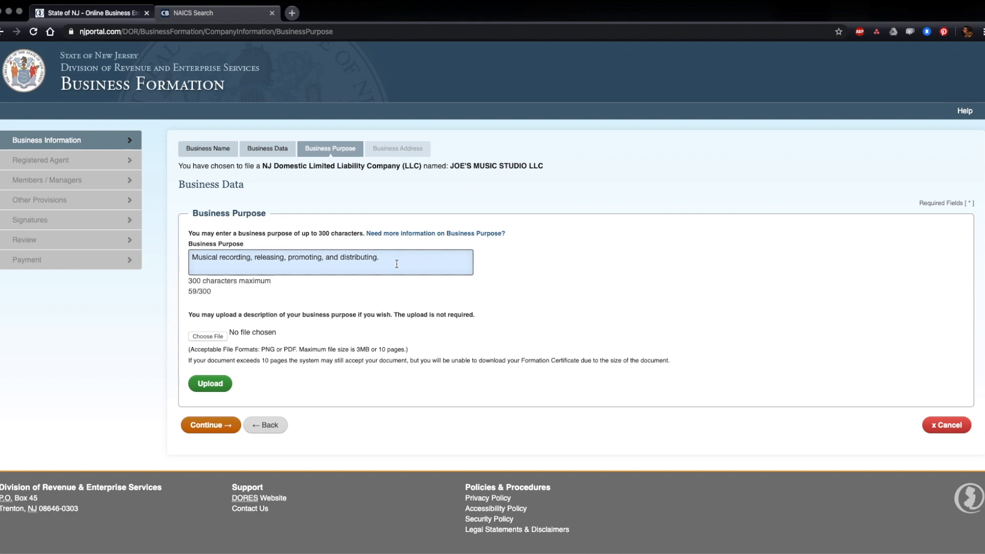
left_click_drag(191, 257, 427, 260)
left_click(427, 262)
left_click_drag(382, 258, 204, 251)
left_click(331, 252)
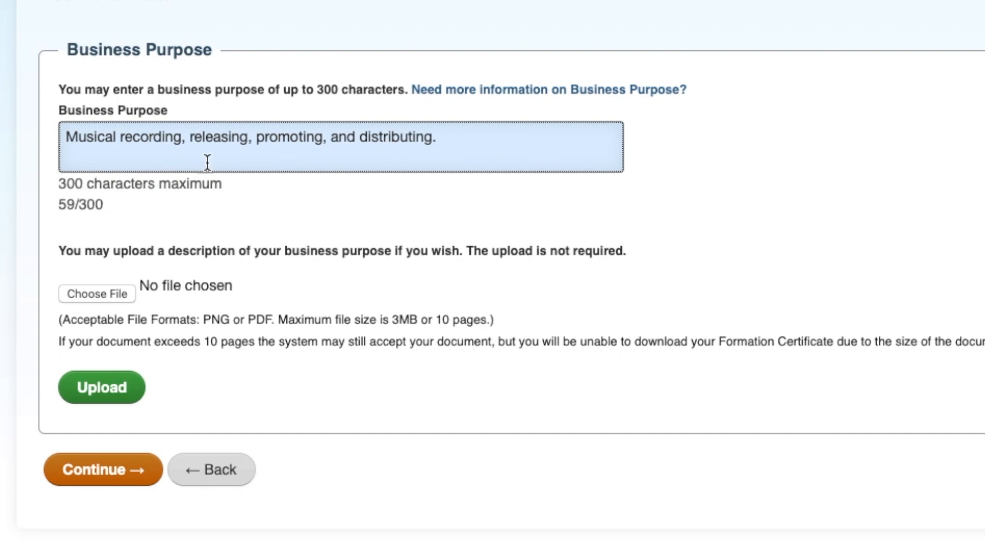
left_click(97, 479)
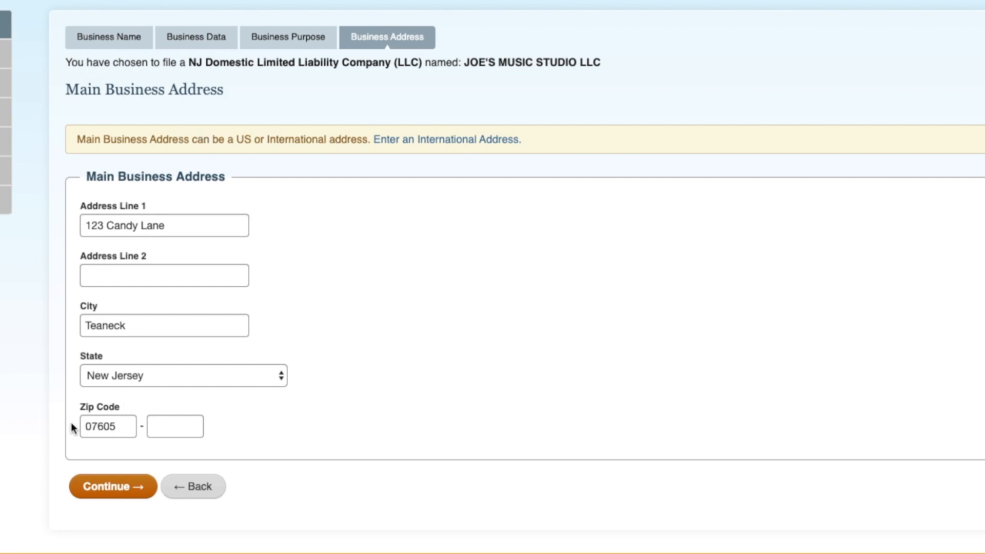
Step: Submit the main business address to move on to the Registered Agent page
left_click(92, 488)
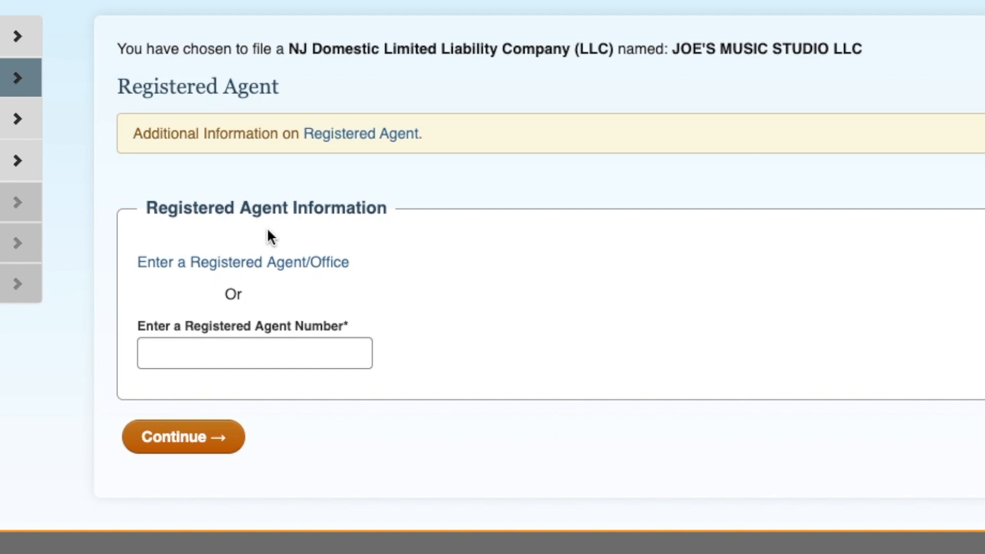
Step: Enter the registered agent's details and New Jersey office address, then submit them
left_click(289, 262)
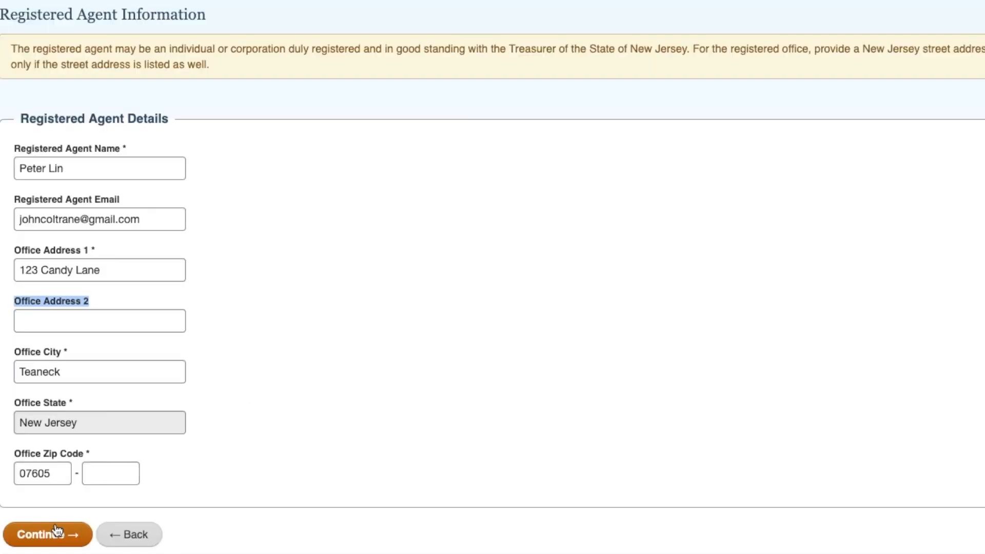
left_click(338, 363)
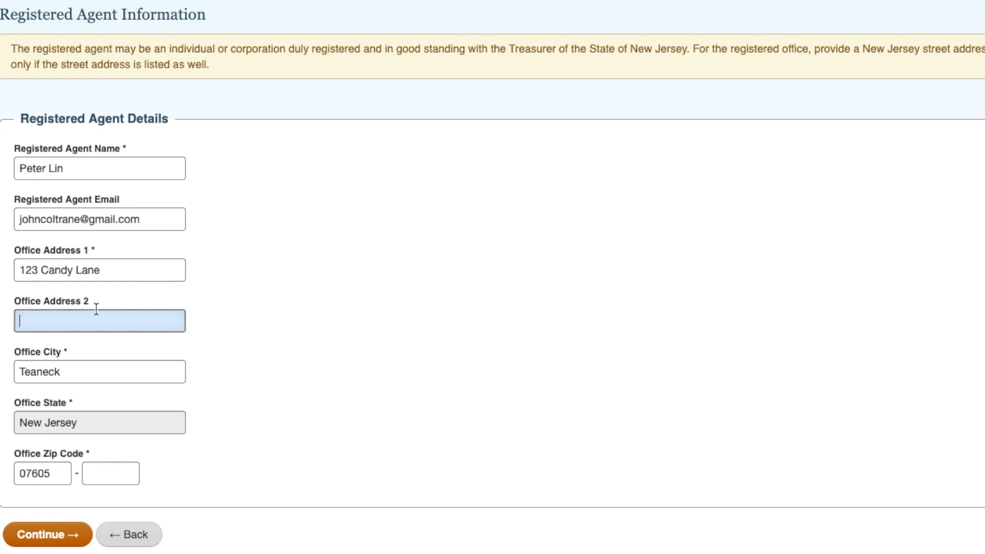
left_click(42, 539)
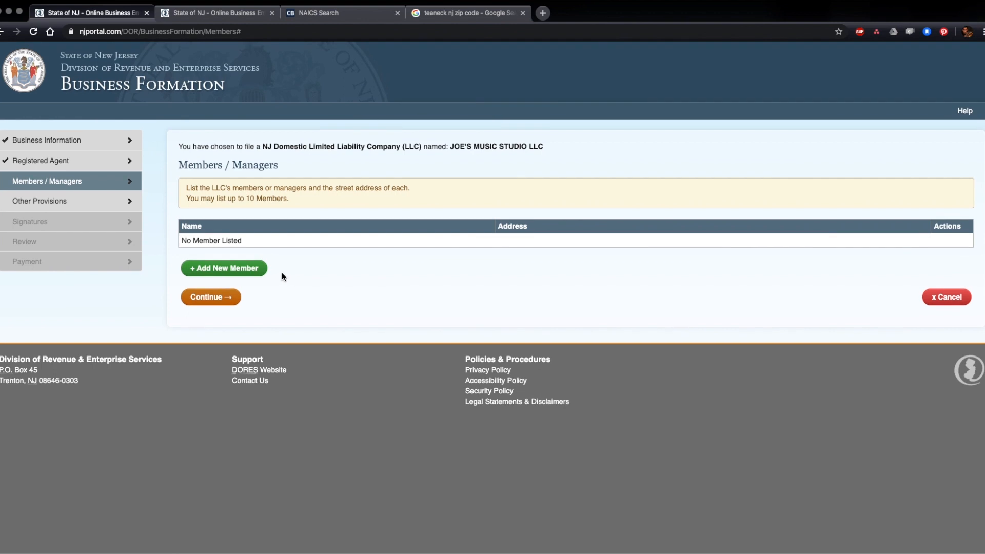
Step: Add one member with their street address and continue to Other Provisions
left_click(221, 270)
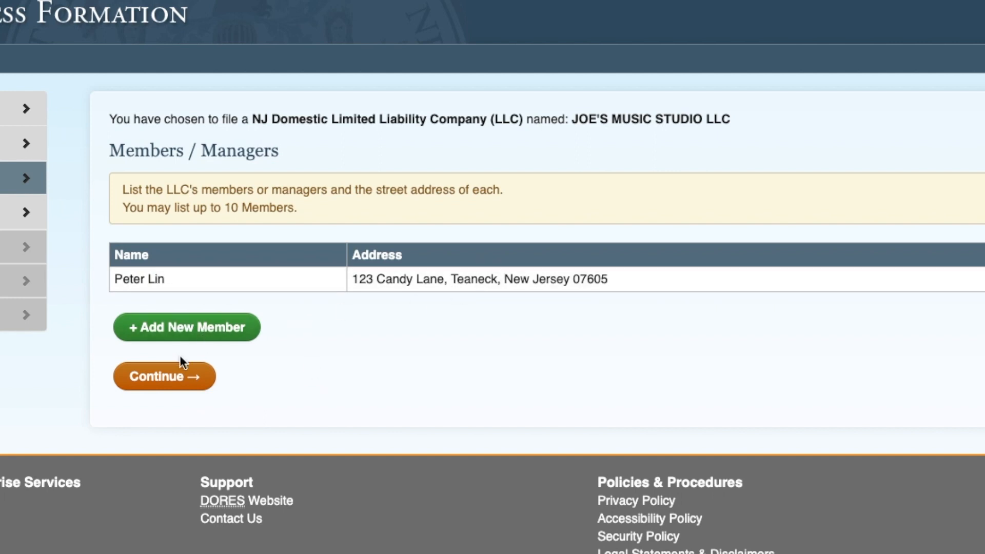
left_click(179, 385)
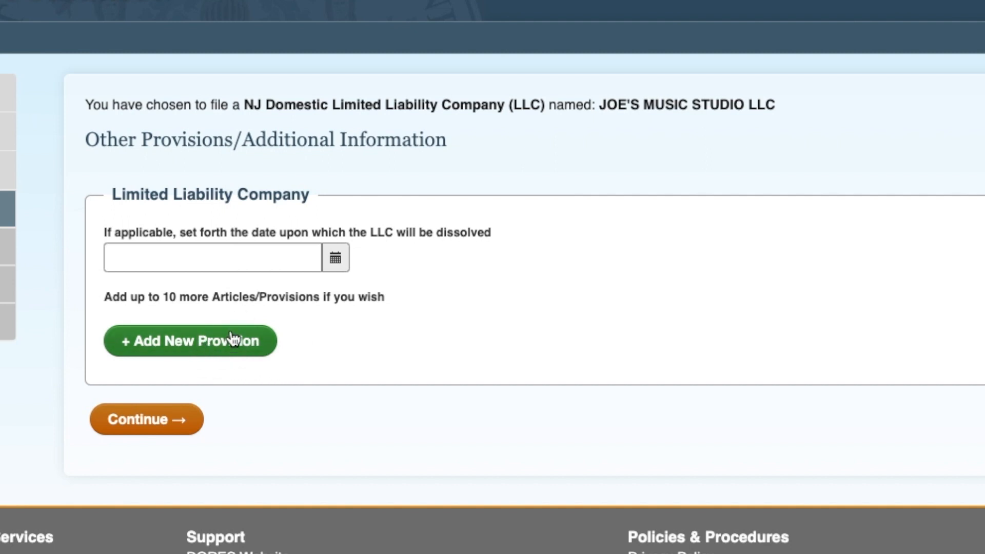
Step: Add a signer with their name and title Authorized Representative, sign, and continue to Review
left_click(158, 429)
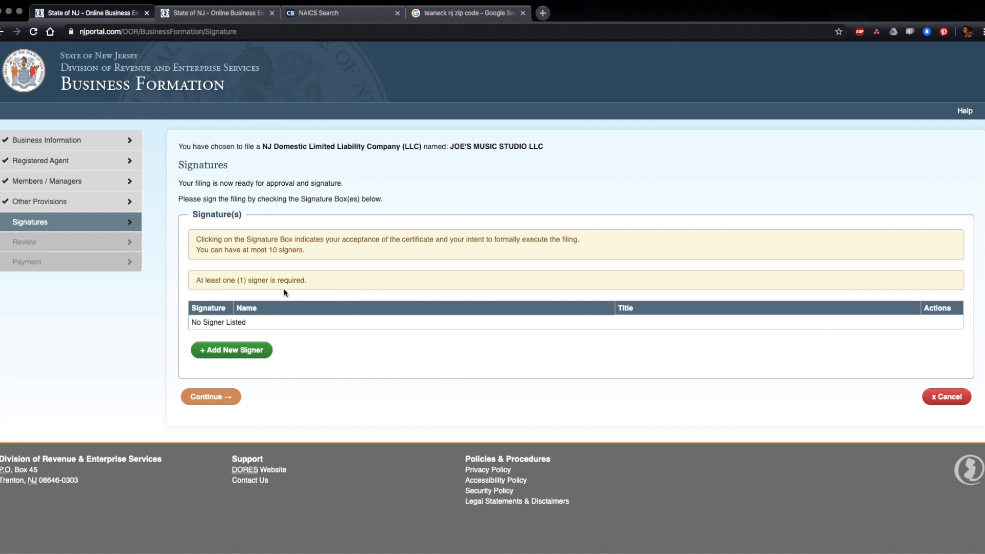
left_click(236, 351)
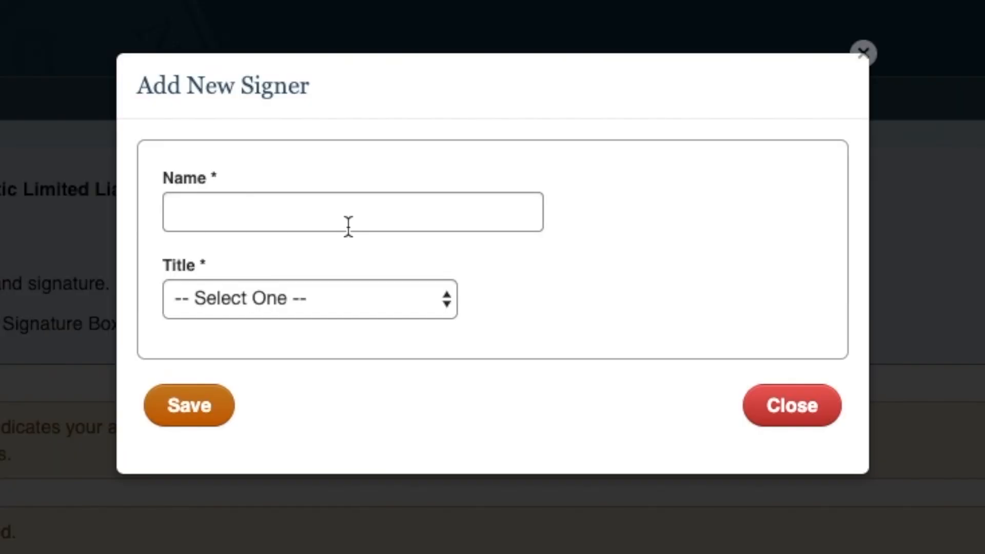
left_click(436, 160)
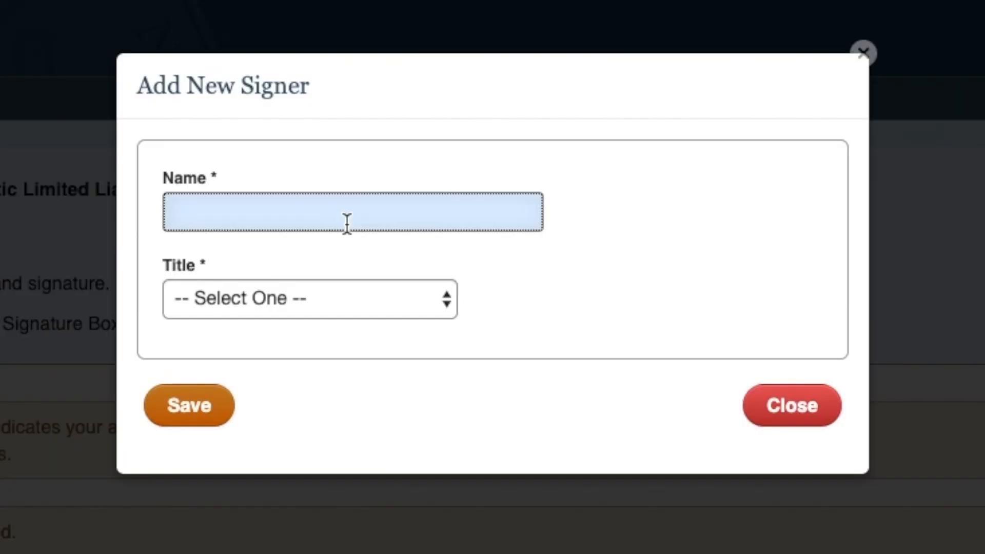
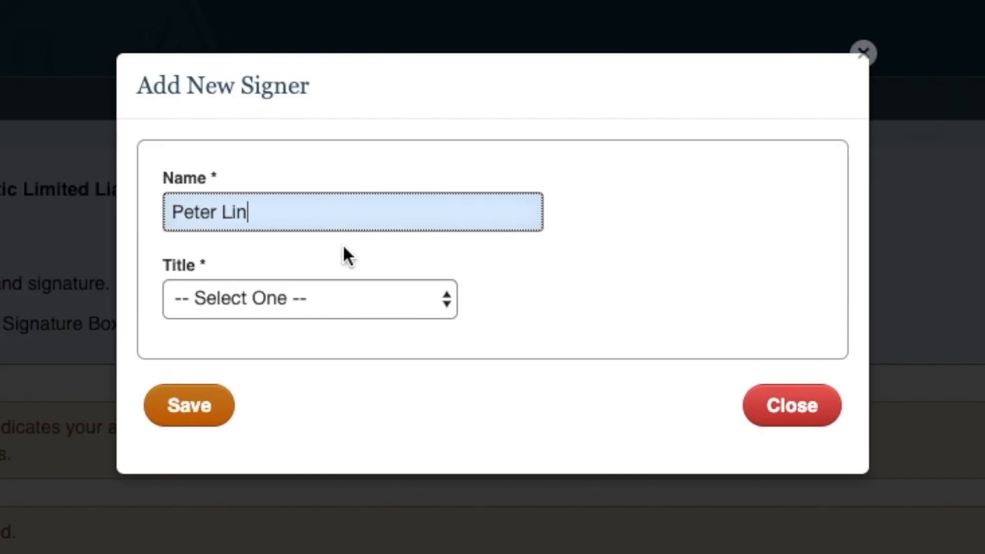
left_click(335, 299)
left_click(336, 326)
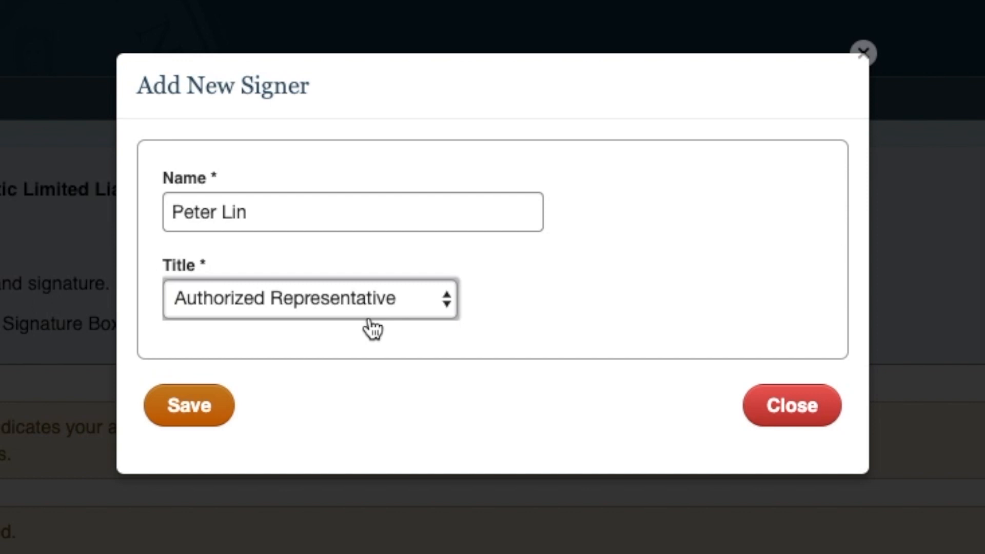
left_click(221, 405)
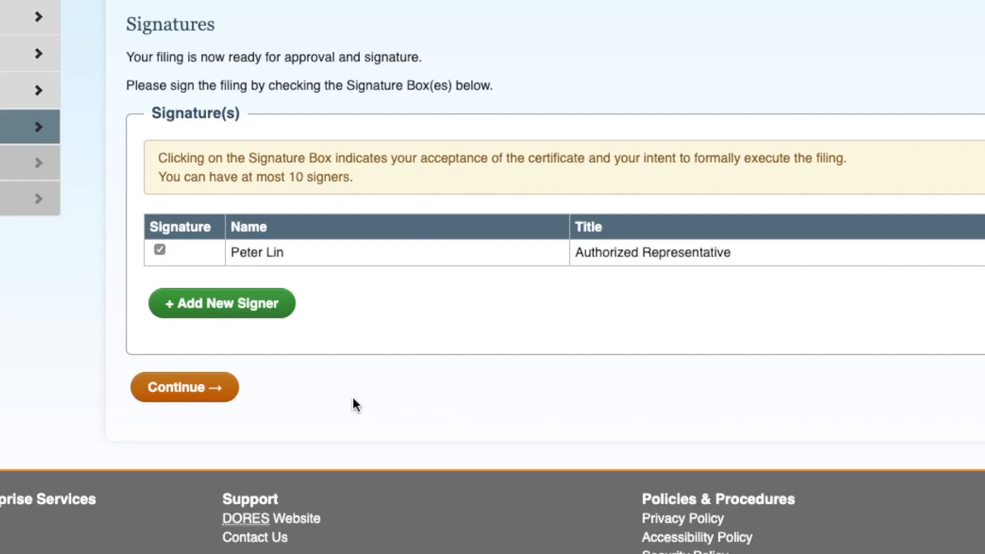
left_click(197, 290)
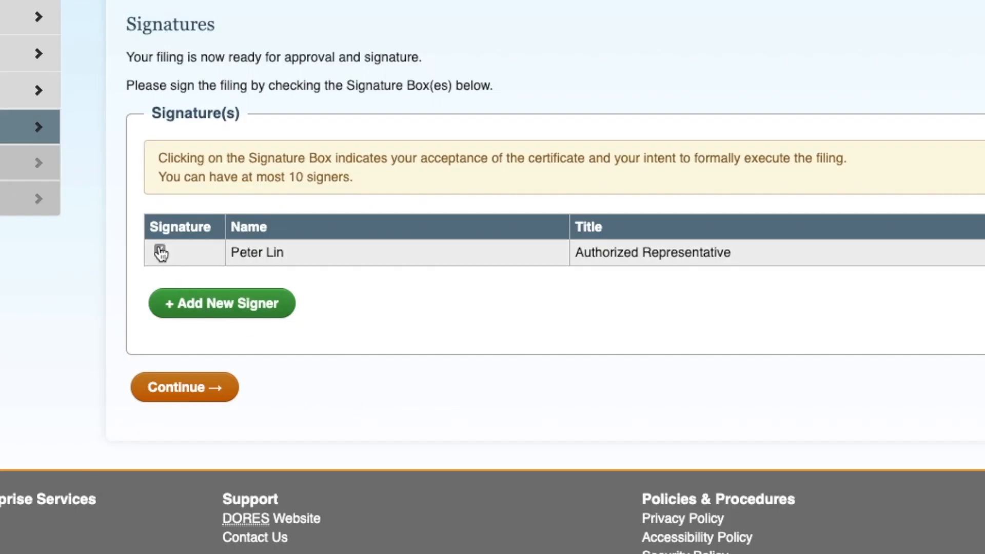
left_click(170, 398)
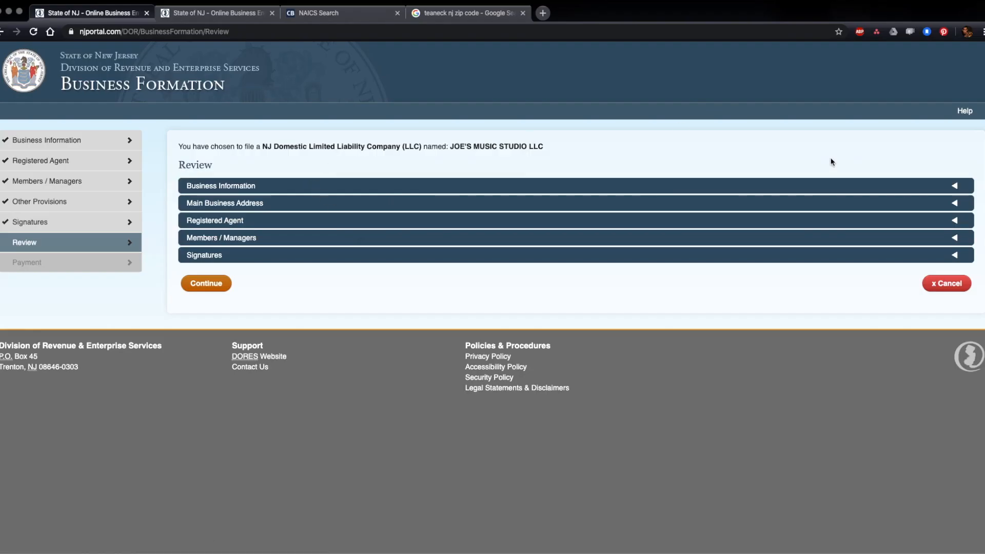
Step: Expand the business information, main address, registered agent, members and signatures sections on Review
left_click(950, 186)
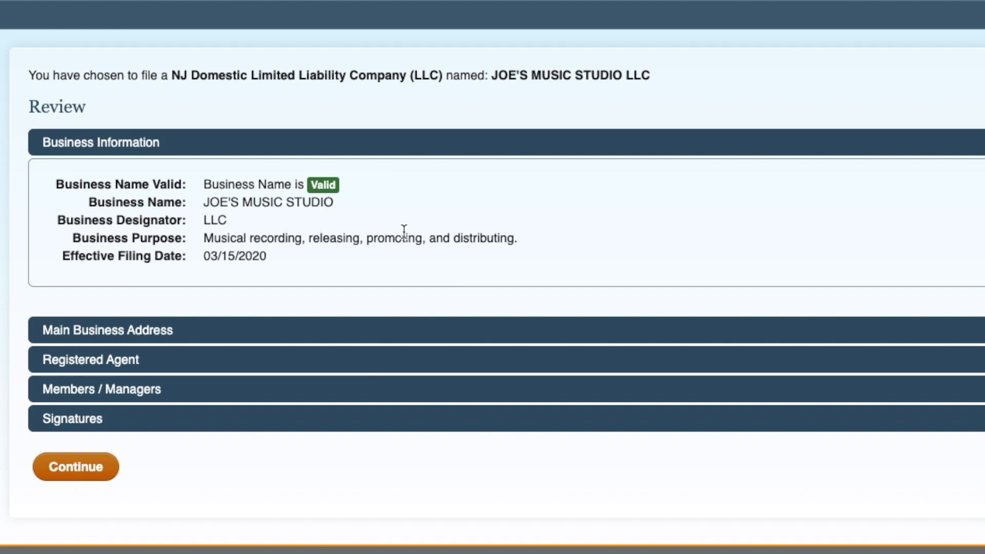
left_click(318, 329)
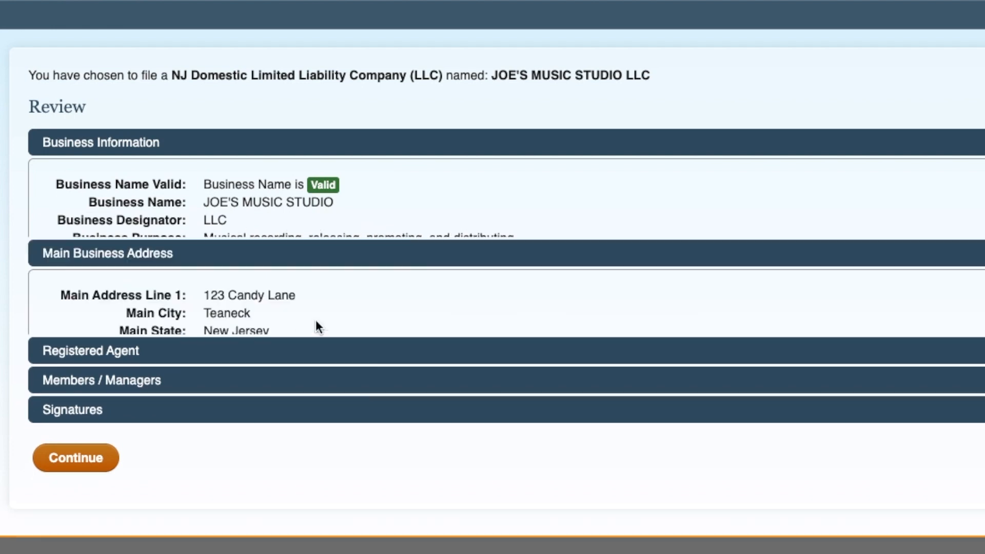
left_click(321, 348)
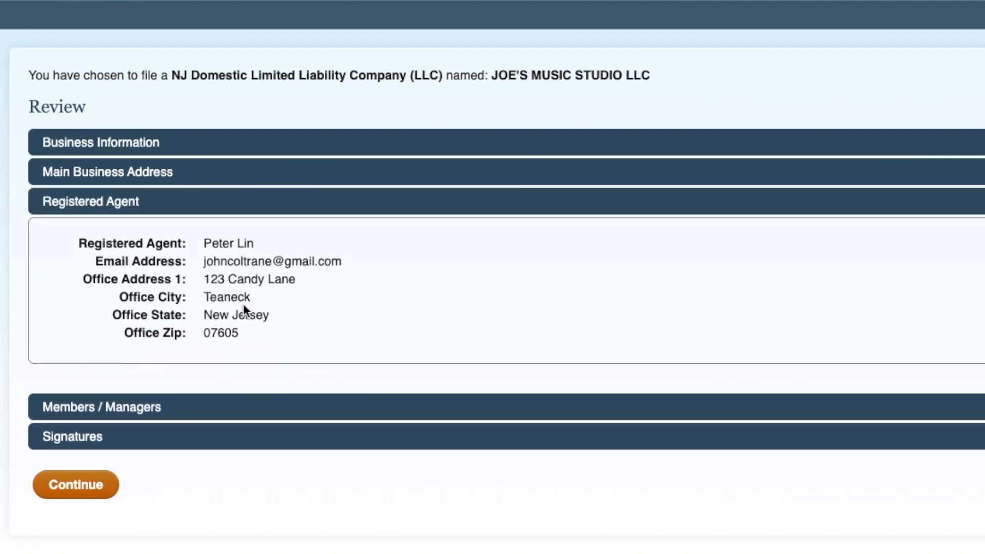
left_click(247, 406)
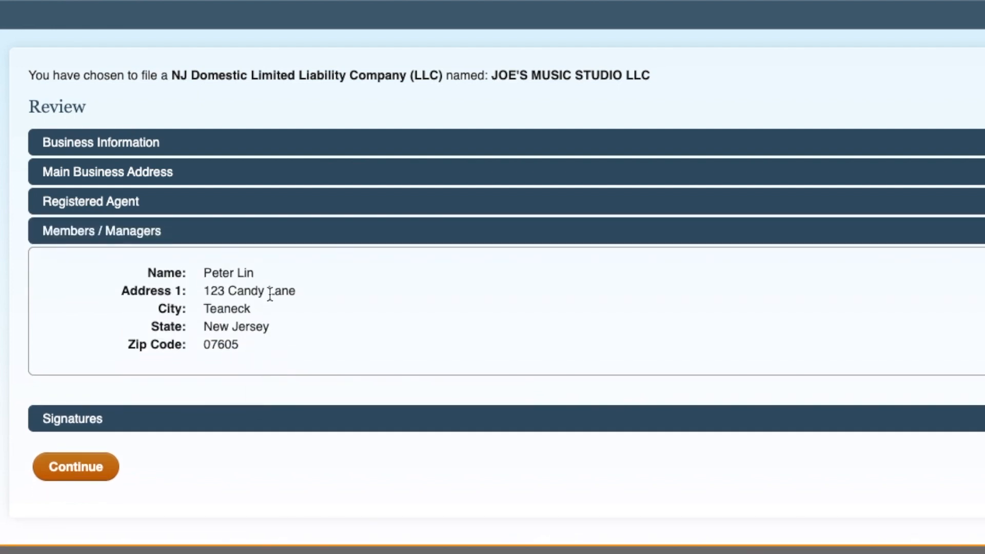
left_click(282, 412)
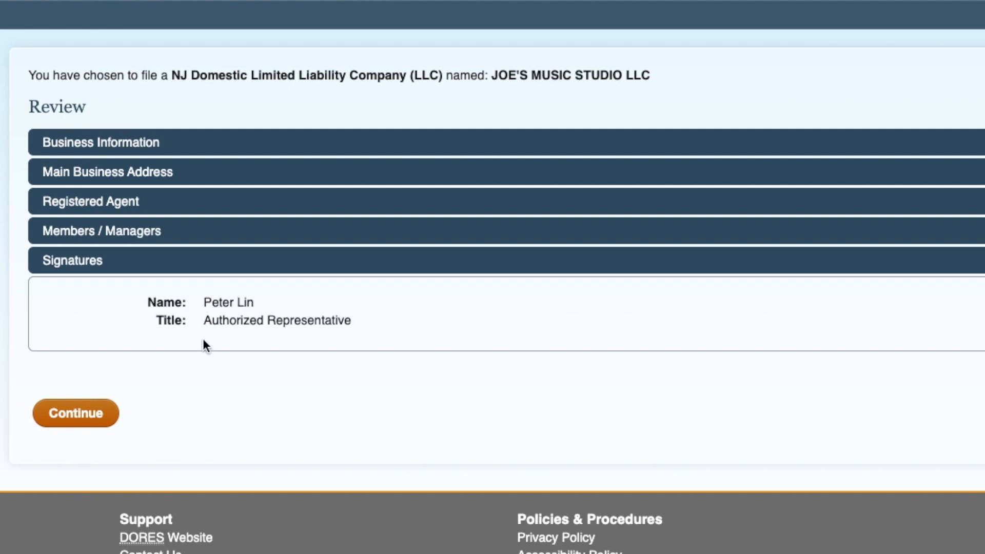
Step: Accept the completed review and scroll through Additional Certificates and Certified Copies to the Payment section
left_click(90, 421)
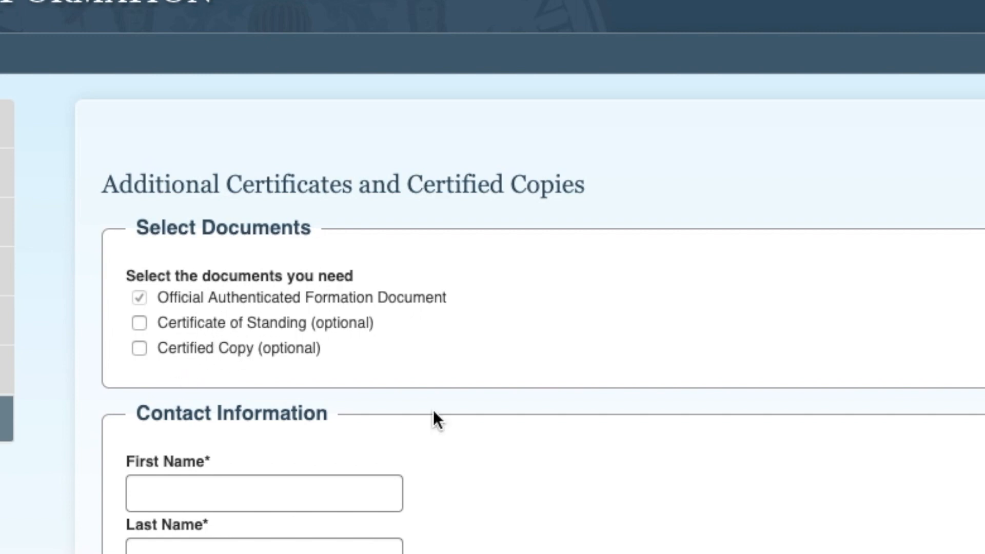
scroll(433, 413, "down", 3)
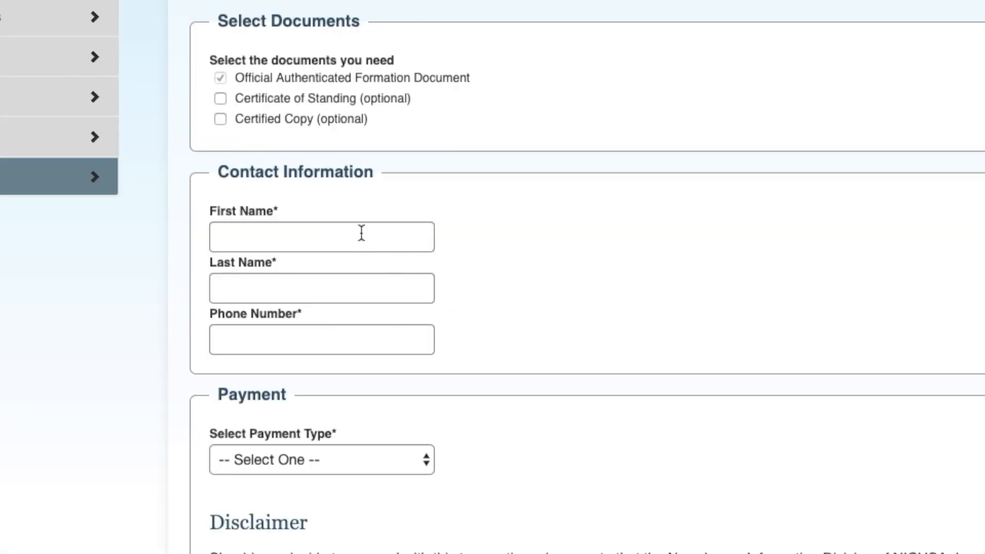
scroll(389, 417, "down", 2)
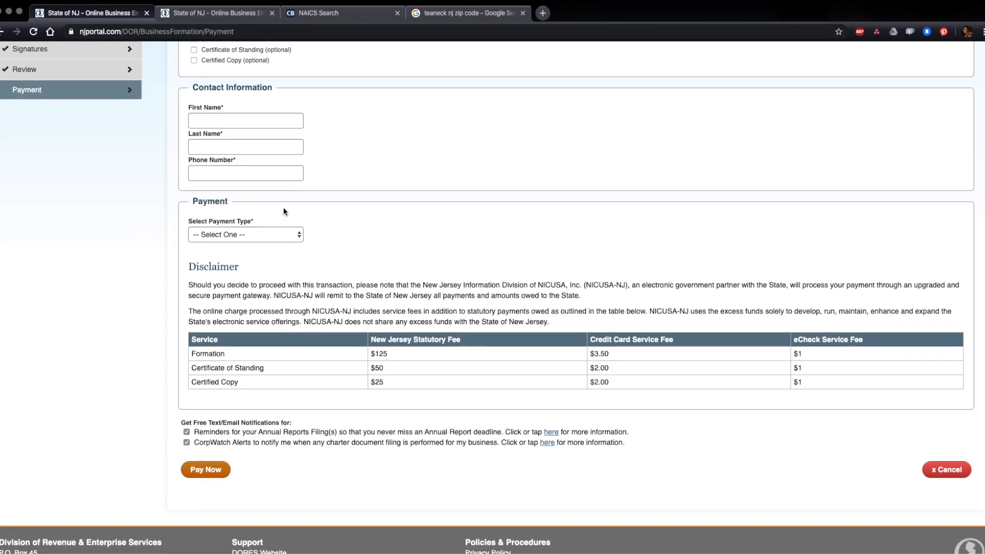
Step: Choose Credit Card as the payment type and check the $125 formation and $3.50 card fees
left_click(294, 237)
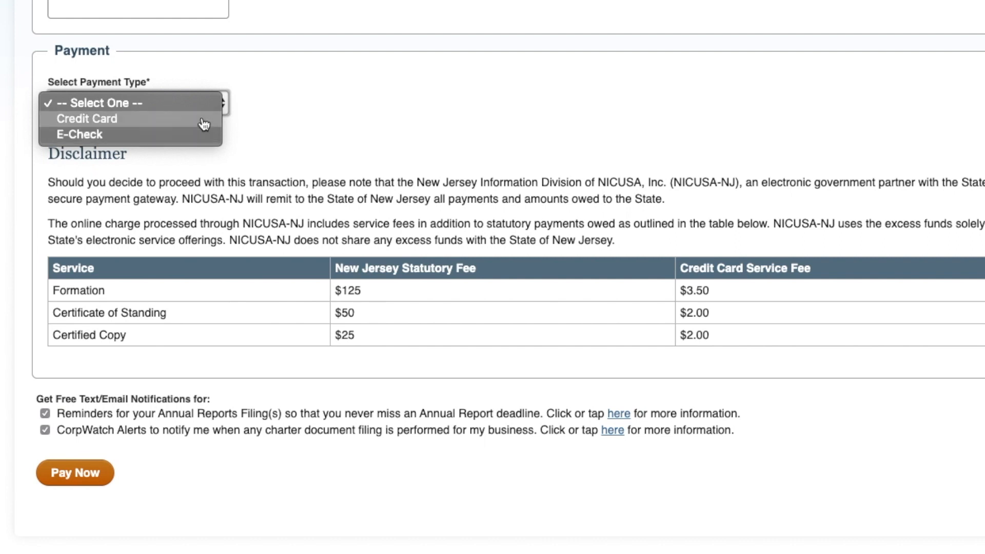
left_click(204, 124)
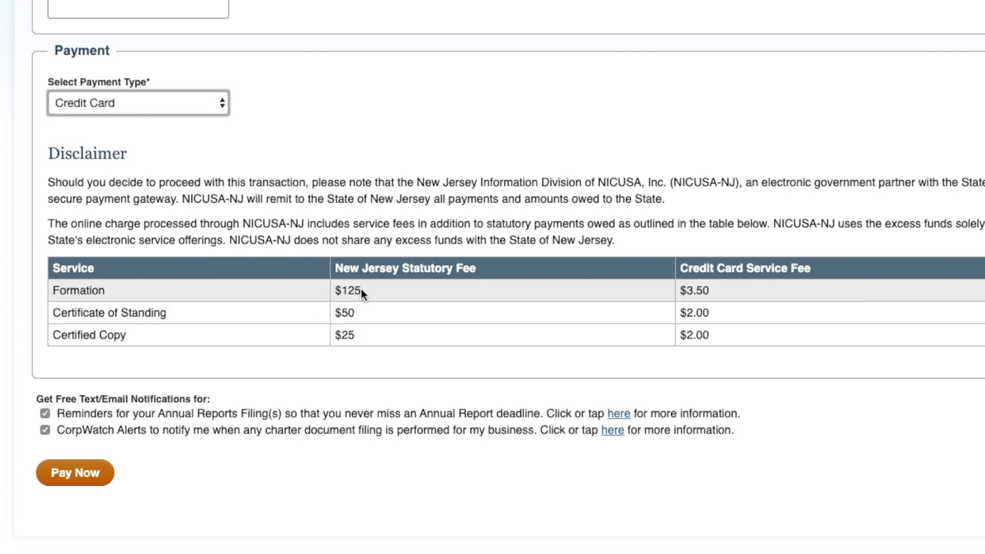
left_click(336, 291)
mouse_move(336, 292)
left_mouse_down()
mouse_move(367, 296)
mouse_move(336, 292)
left_mouse_up()
left_click(376, 291)
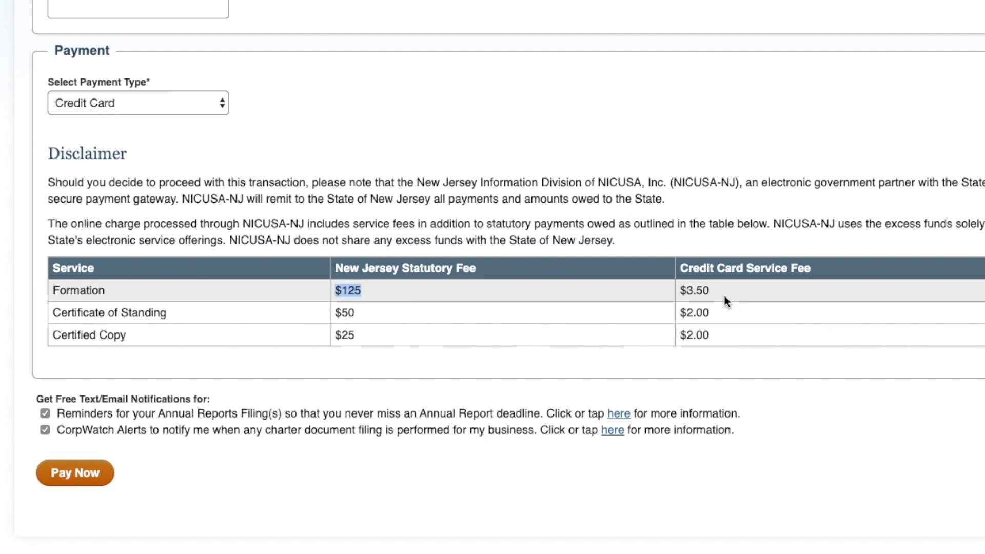
left_click_drag(711, 291, 681, 293)
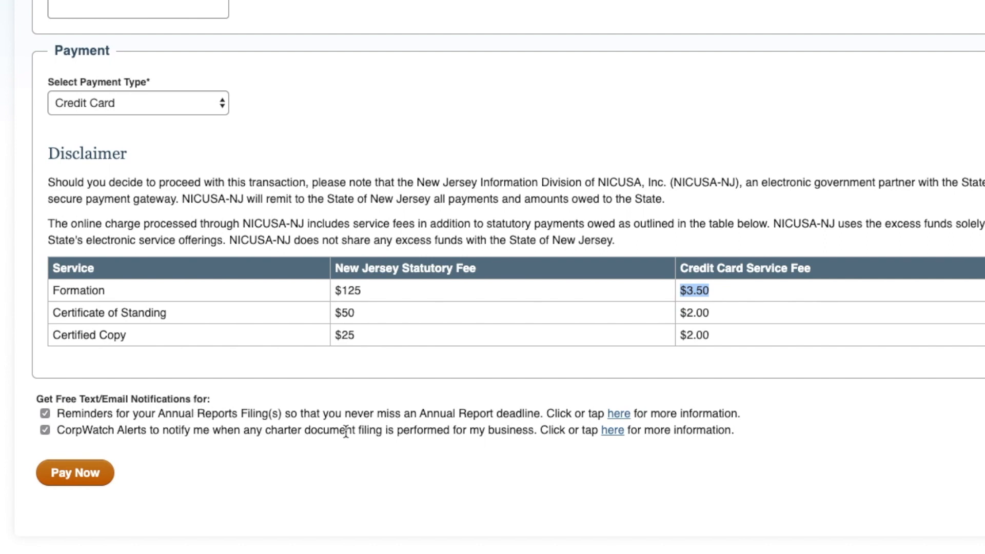
Step: Review the Annual Report reminder and CorpWatch alerts notification options
left_click_drag(495, 414, 420, 407)
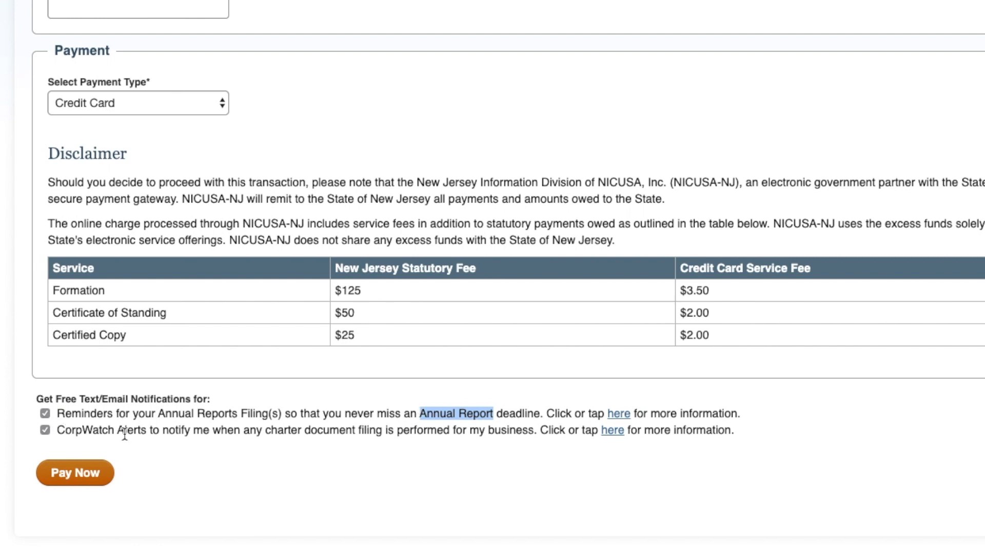
left_click_drag(127, 431, 416, 431)
left_click(416, 431)
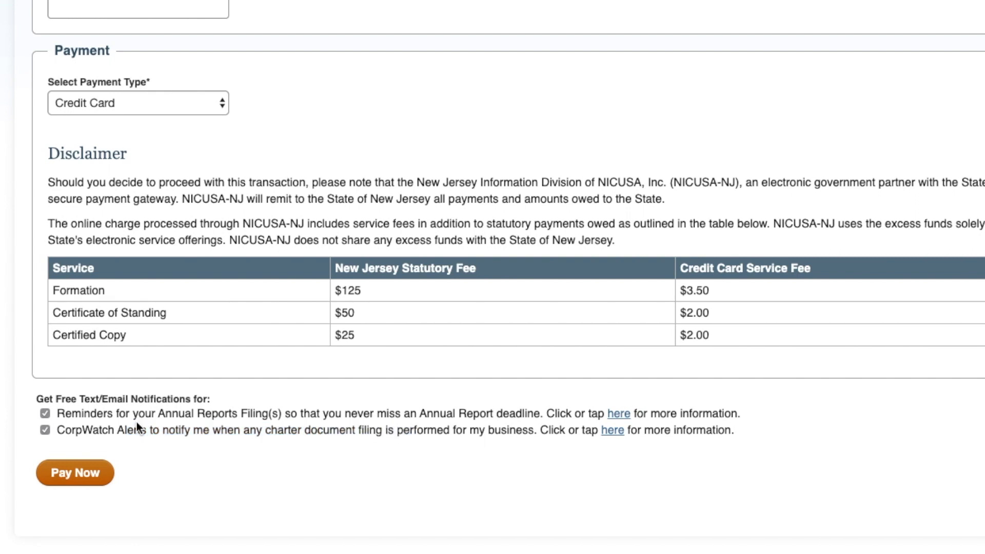
left_click_drag(121, 431, 458, 439)
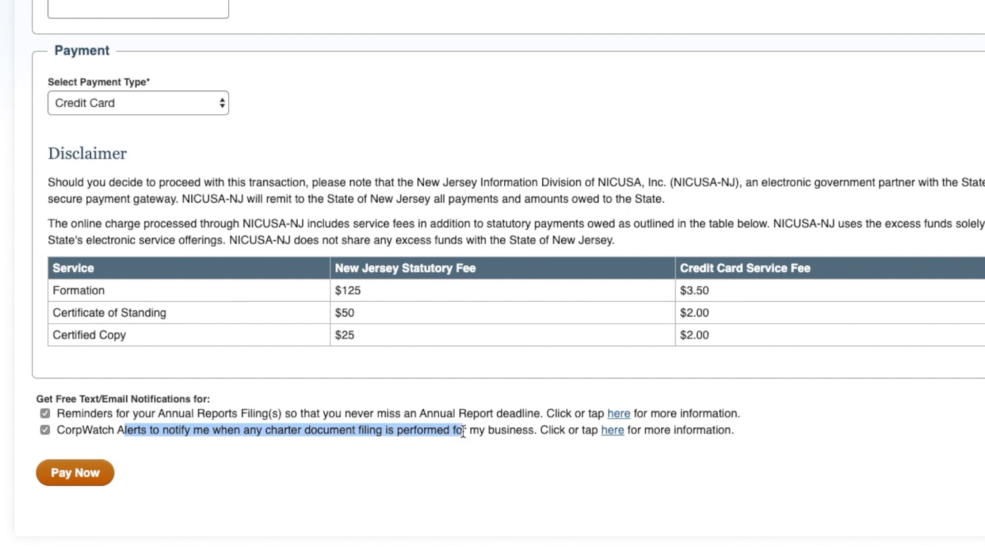
left_click(463, 431)
scroll(384, 425, "up", 1)
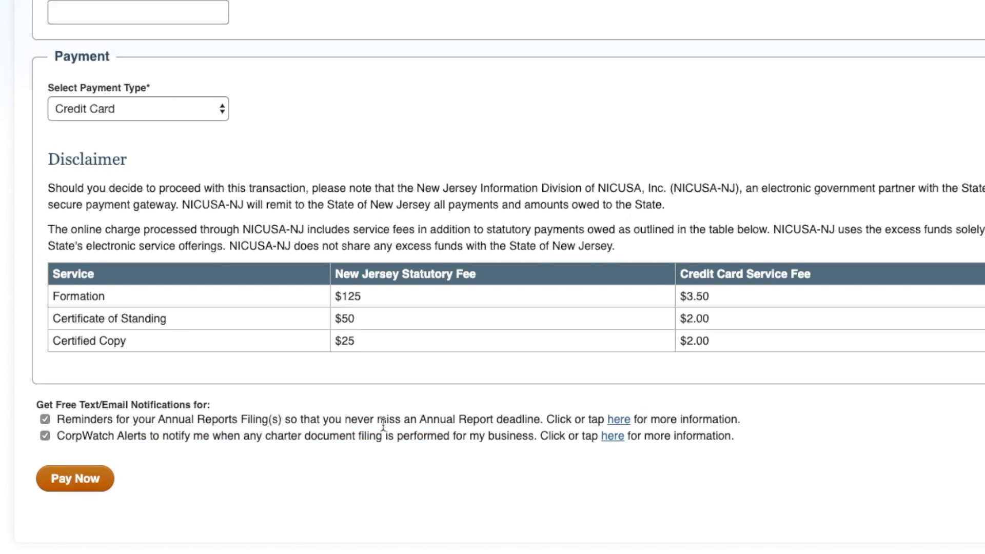
scroll(383, 425, "down", 3)
Step: Submit the filing with Pay Now and review the $128.50 checkout's Customer Information form
left_click(80, 475)
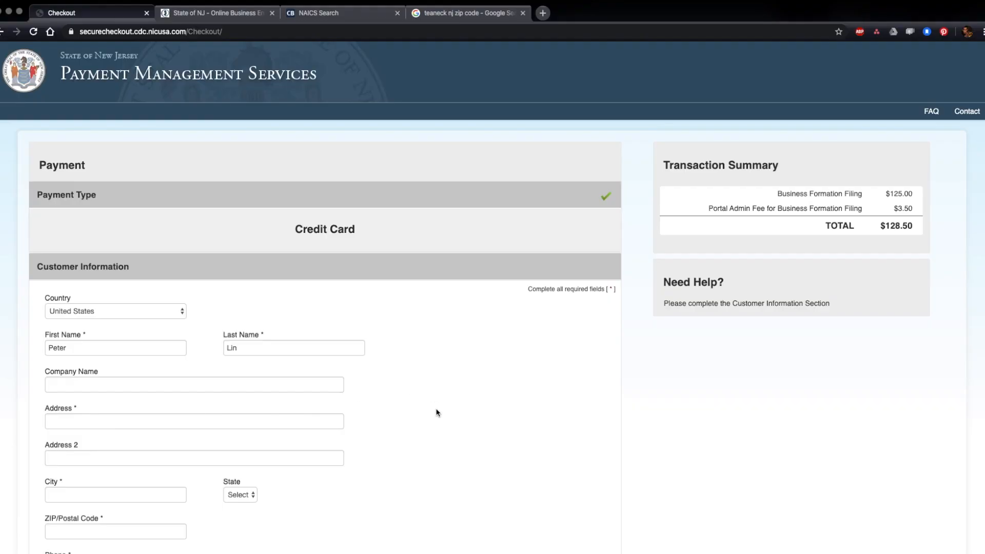
scroll(437, 412, "down", 8)
scroll(345, 387, "up", 5)
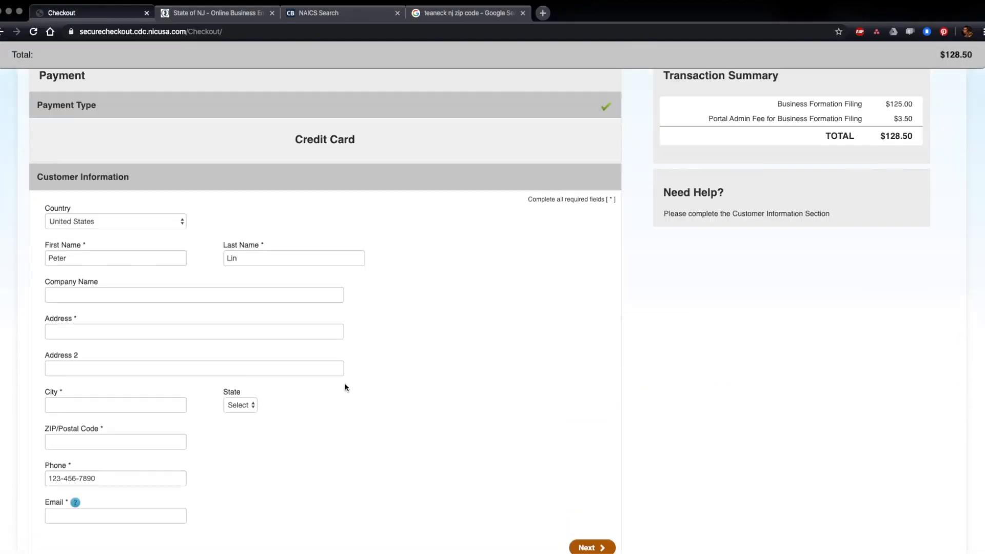
scroll(345, 388, "up", 1)
scroll(379, 398, "up", 3)
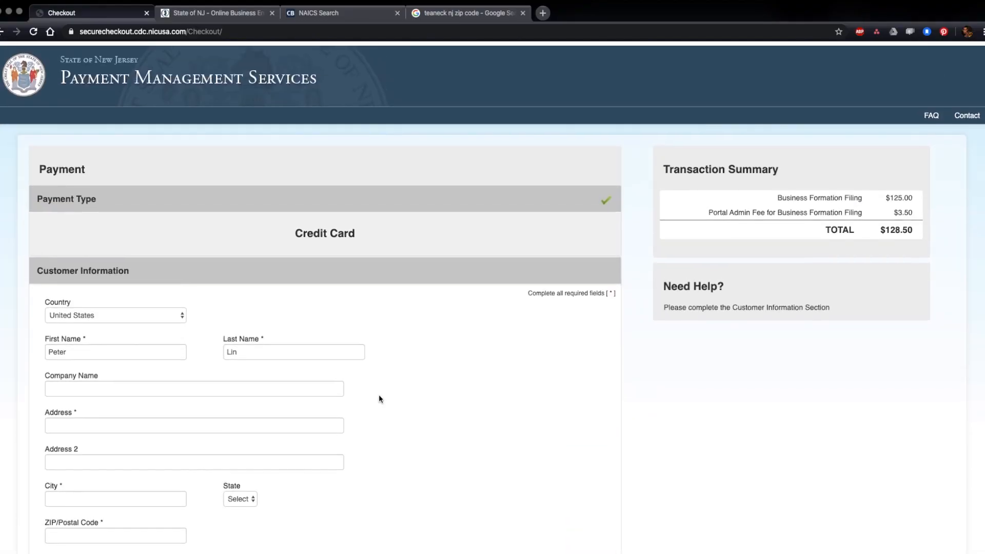
scroll(379, 398, "down", 5)
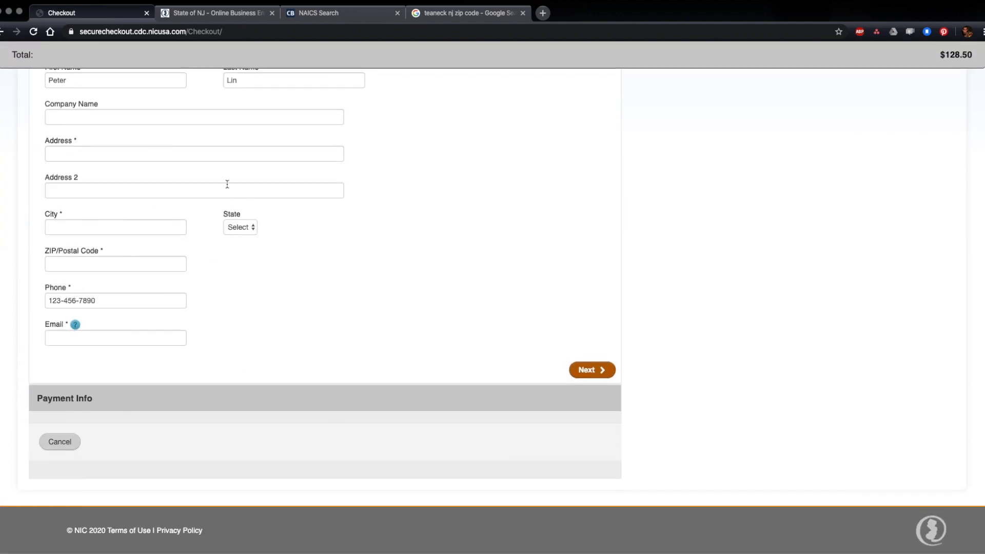
scroll(529, 349, "up", 3)
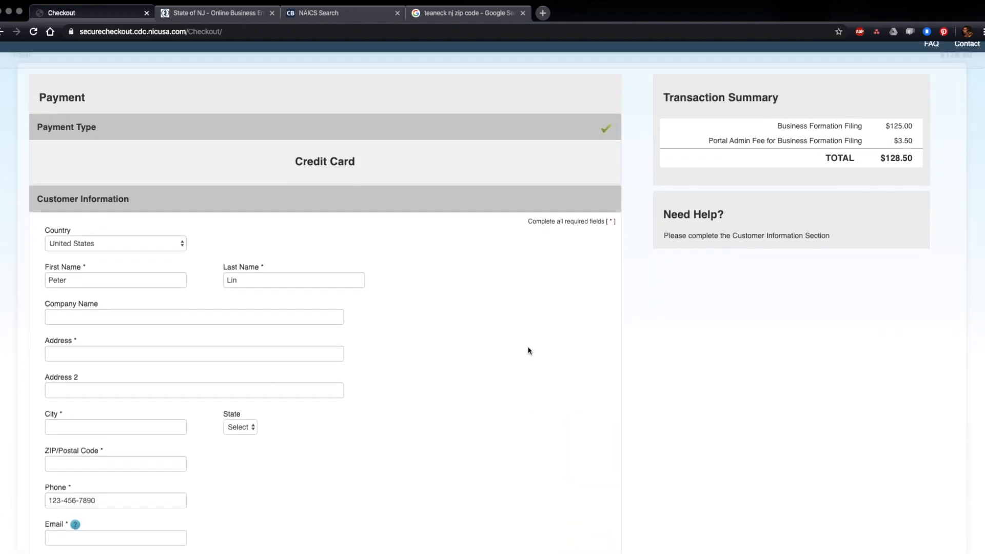
scroll(528, 351, "up", 2)
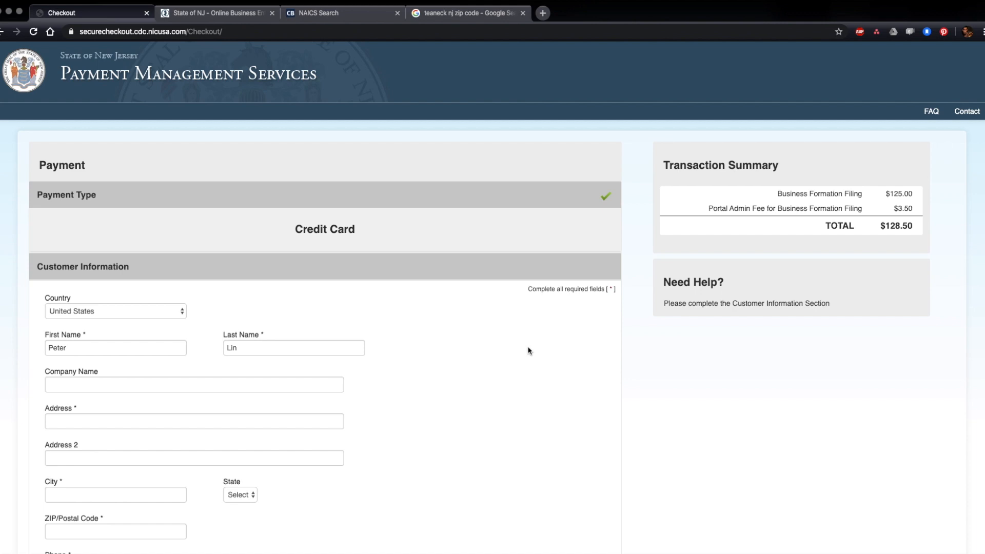
scroll(495, 443, "down", 3)
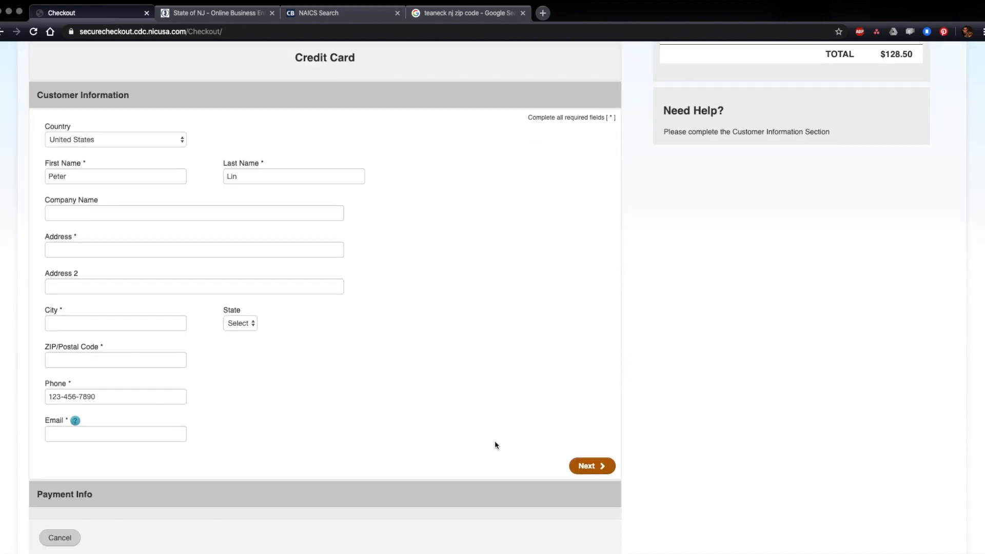
scroll(494, 444, "up", 3)
scroll(494, 444, "down", 3)
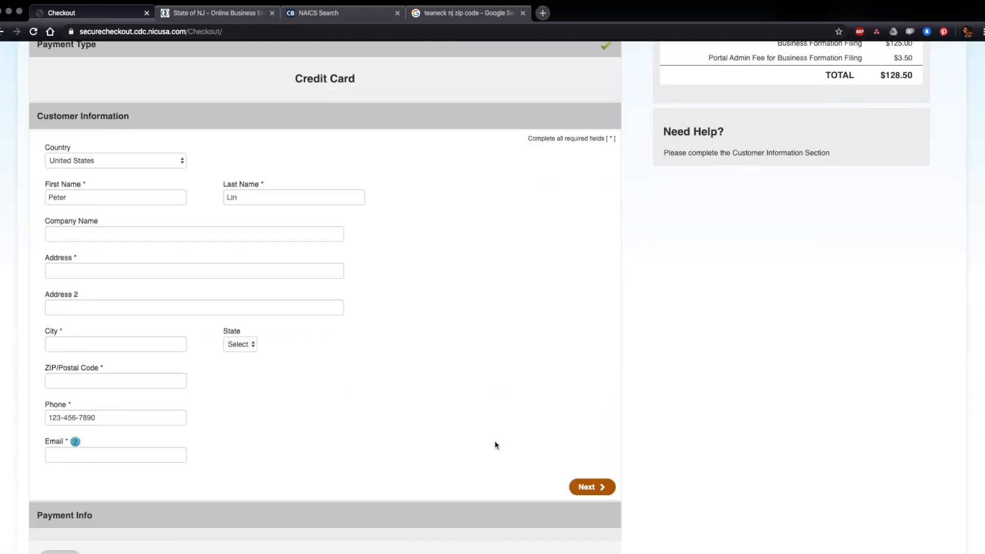